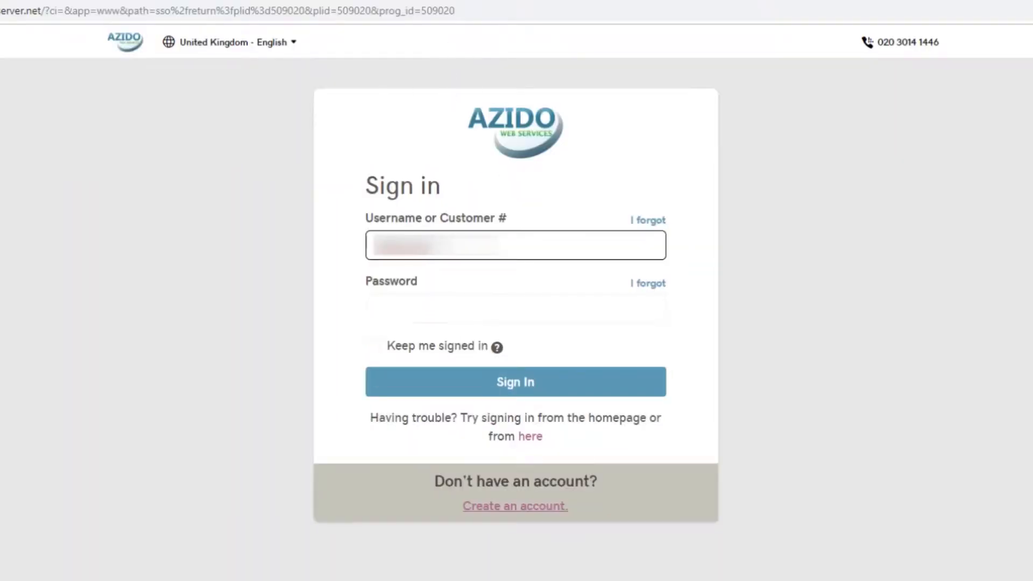
# - Clear the prefilled sign-in username, start a new account and enter the account e-mail address
pyautogui.moveTo(434, 245); pyautogui.dragTo(328, 239)
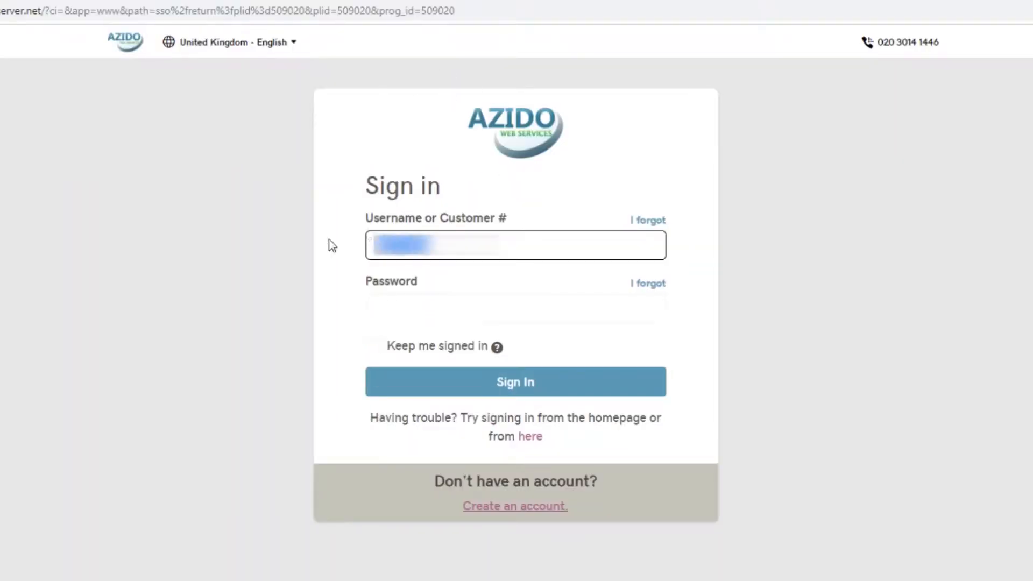
pyautogui.press('BackSpace')
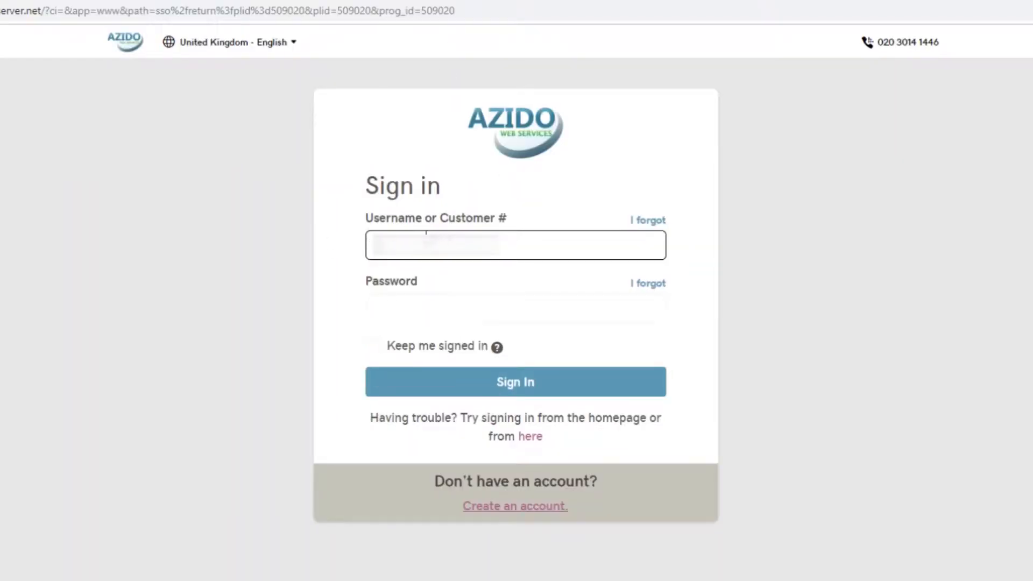
pyautogui.click(514, 508)
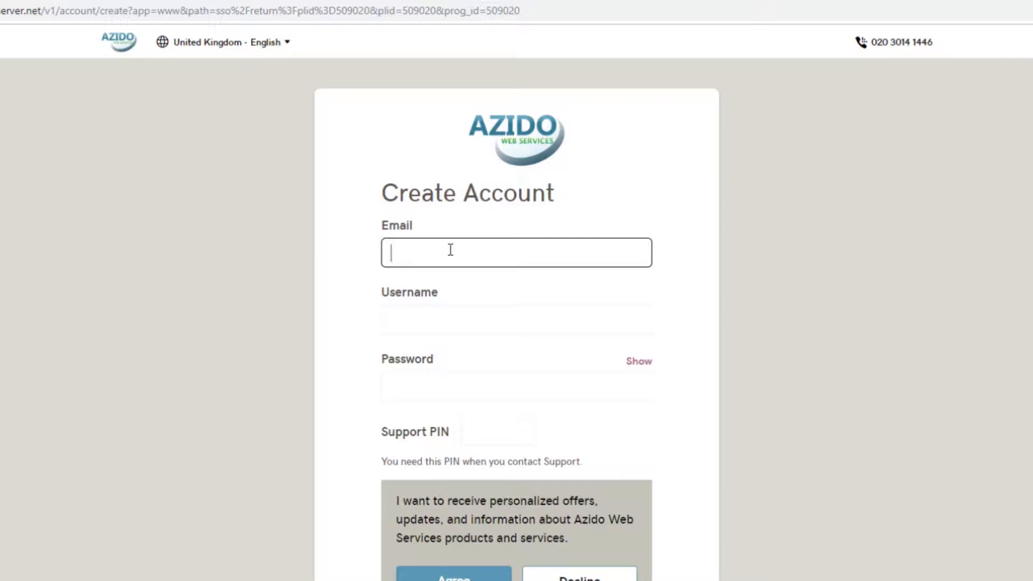
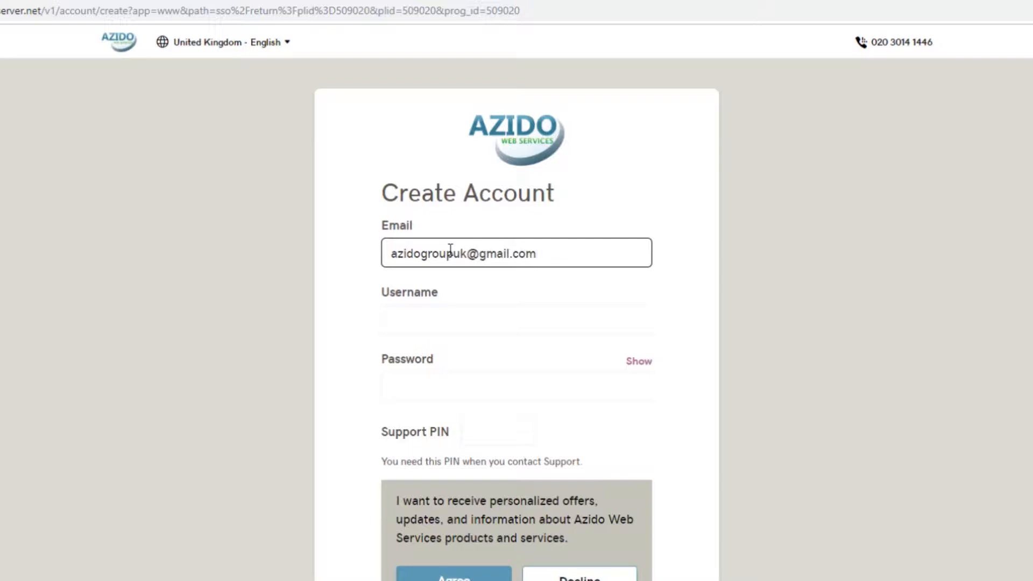
# - Replace the suggested username with 'azidotest123' so it passes all four checks
pyautogui.click(440, 321)
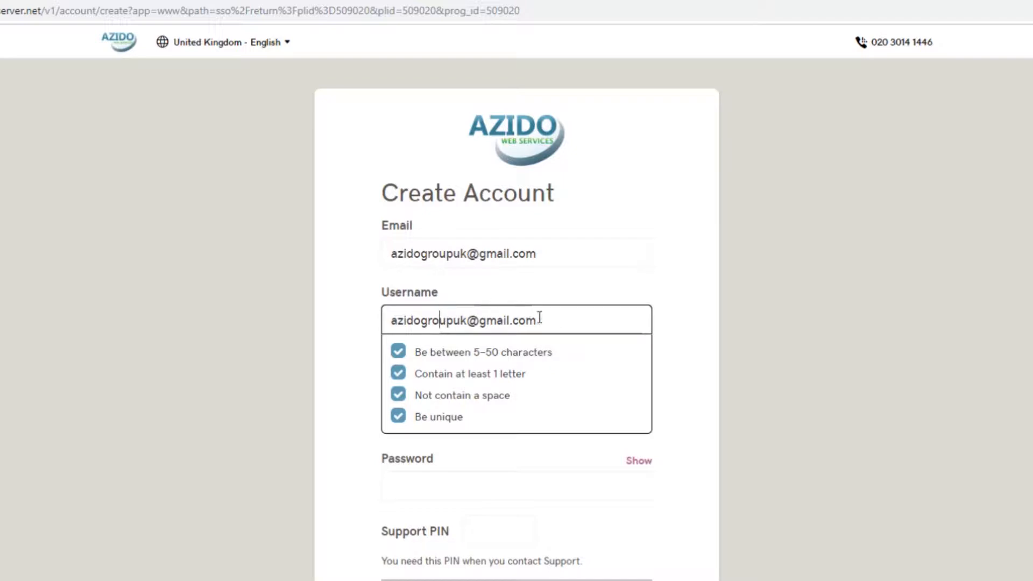
pyautogui.moveTo(537, 320); pyautogui.dragTo(361, 330)
pyautogui.press('BackSpace')
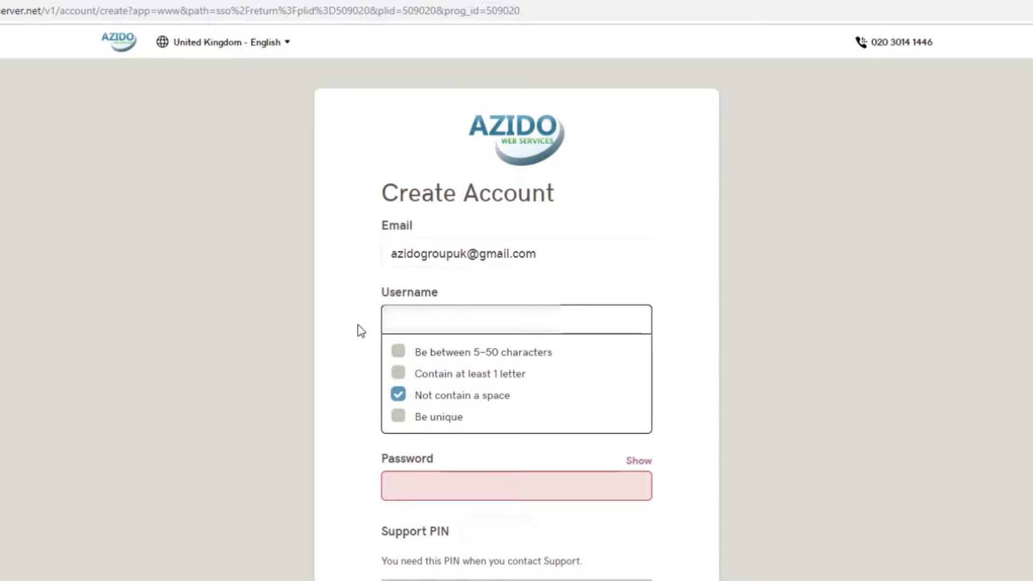
pyautogui.write('azidotest')
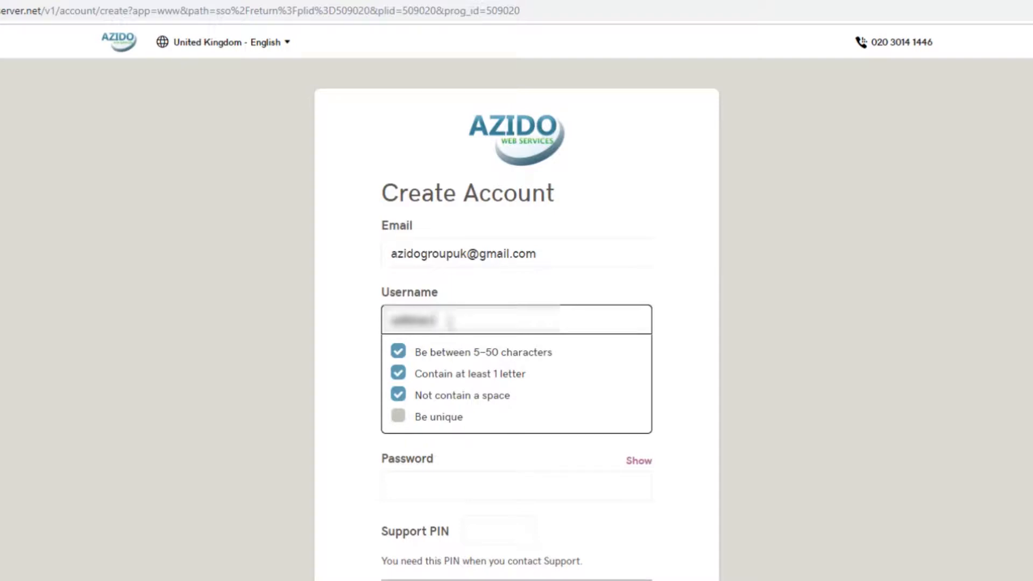
pyautogui.write('123')
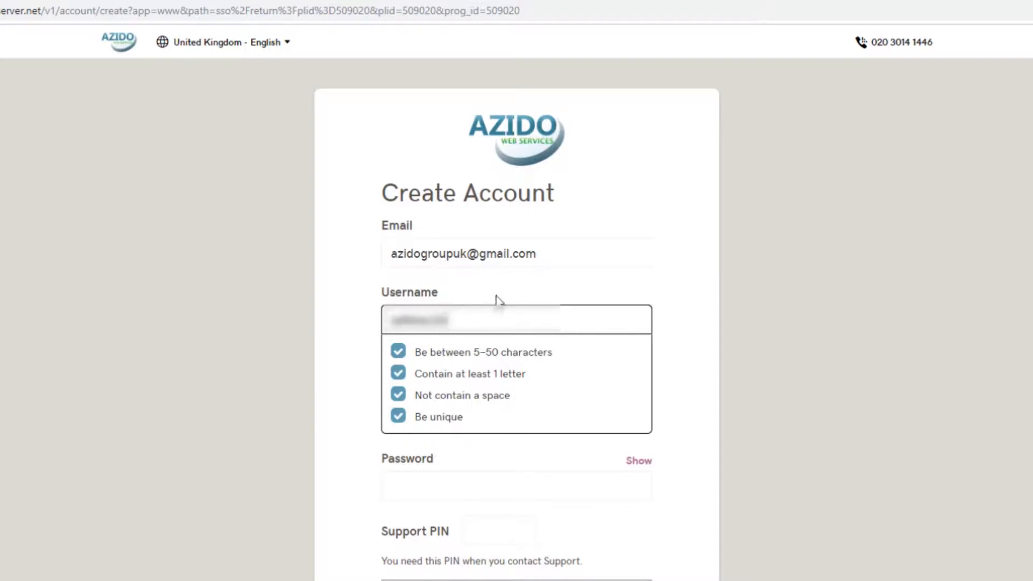
pyautogui.click(496, 295)
# - Enter the account password and a four-digit support PIN, agree to offers, and create the account
pyautogui.click(462, 384)
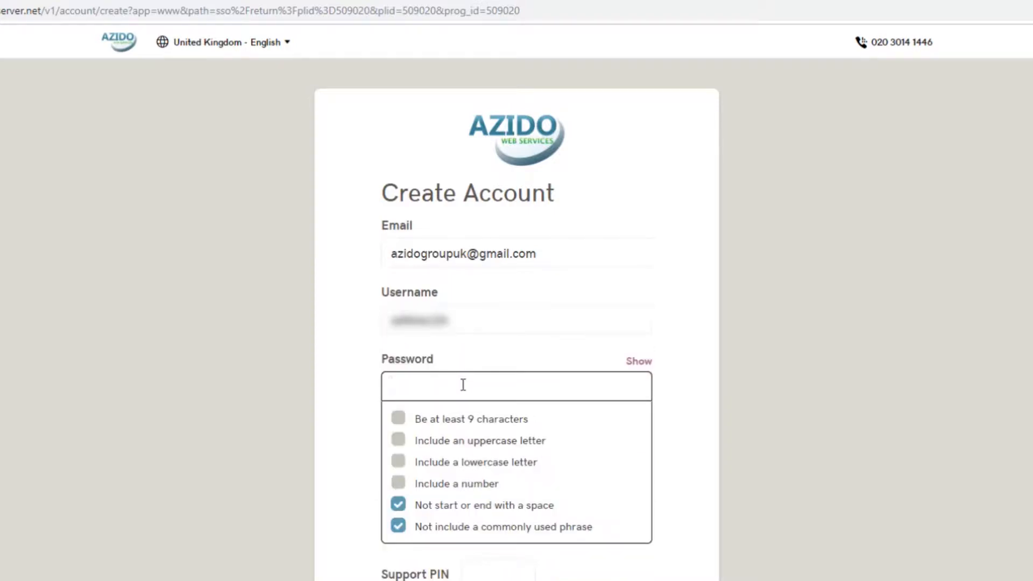
pyautogui.write('A')
pyautogui.write('zid')
pyautogui.write('•••••••')
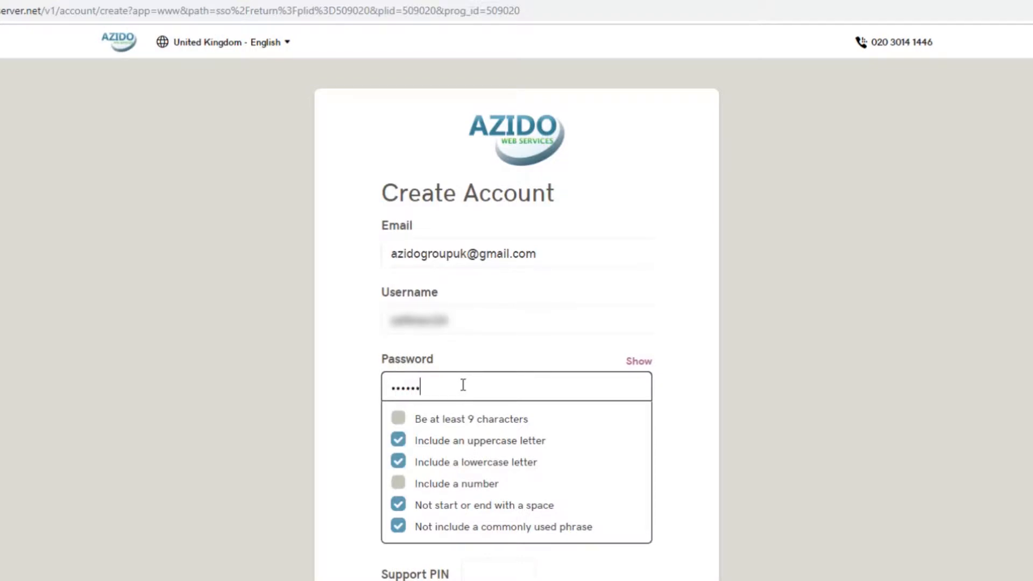
pyautogui.write('••')
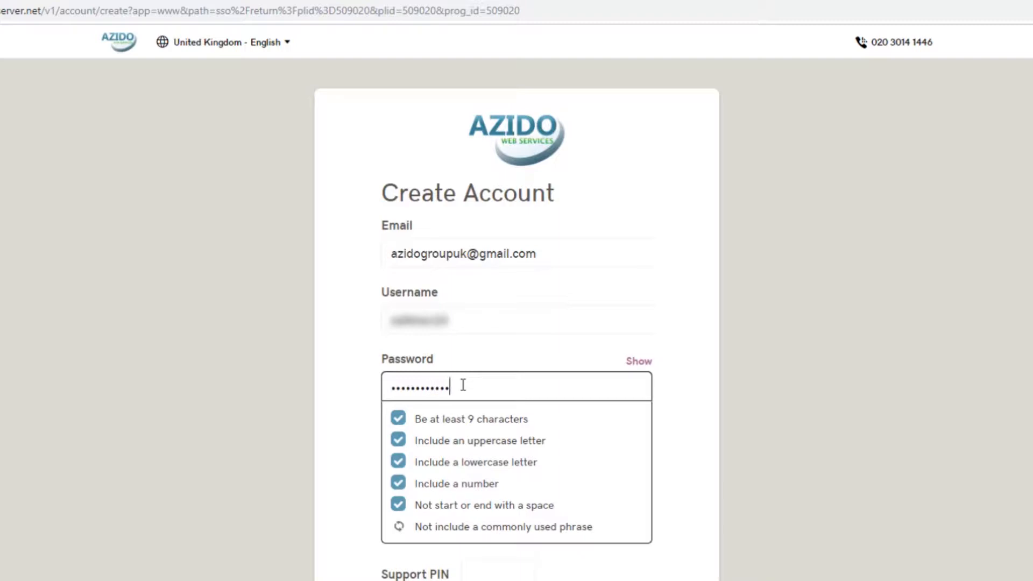
pyautogui.write('•')
pyautogui.click(680, 545)
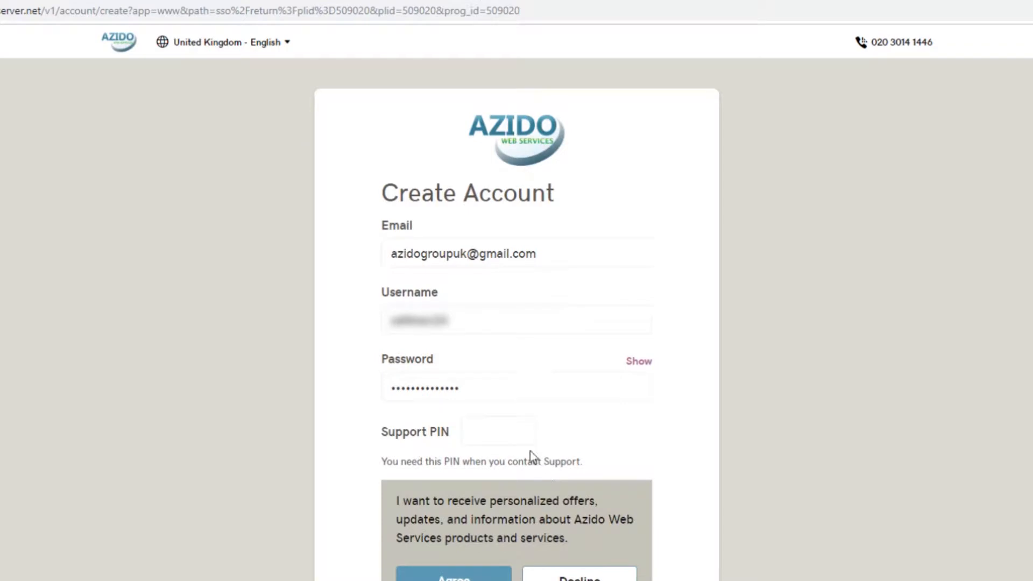
pyautogui.click(495, 430)
pyautogui.write('••••')
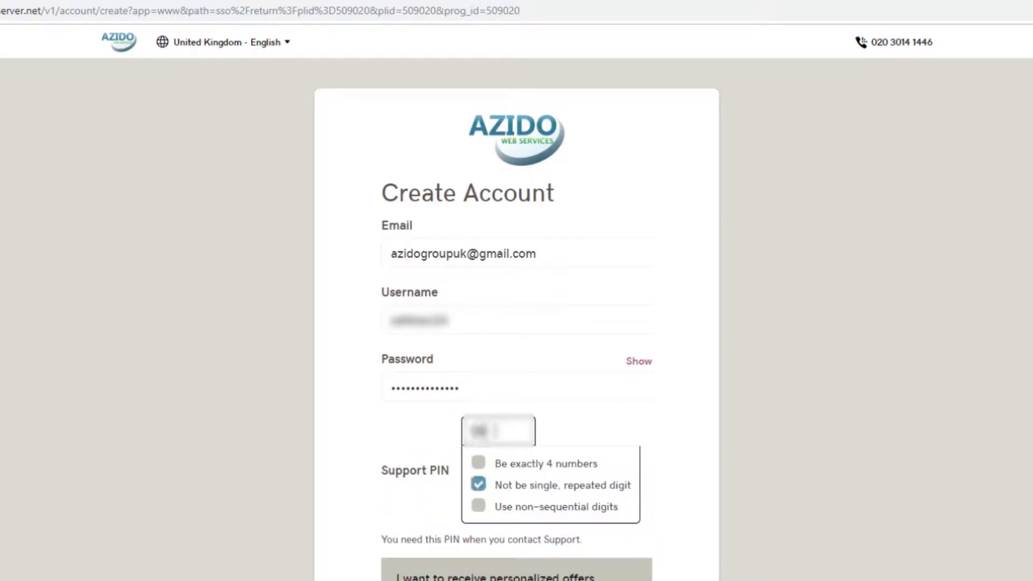
pyautogui.click(610, 434)
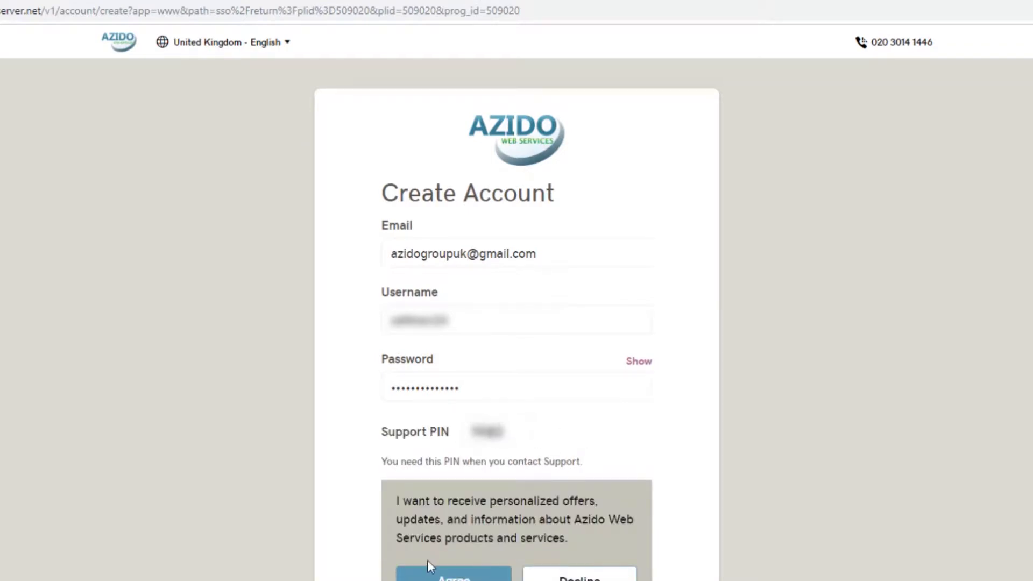
pyautogui.click(450, 529)
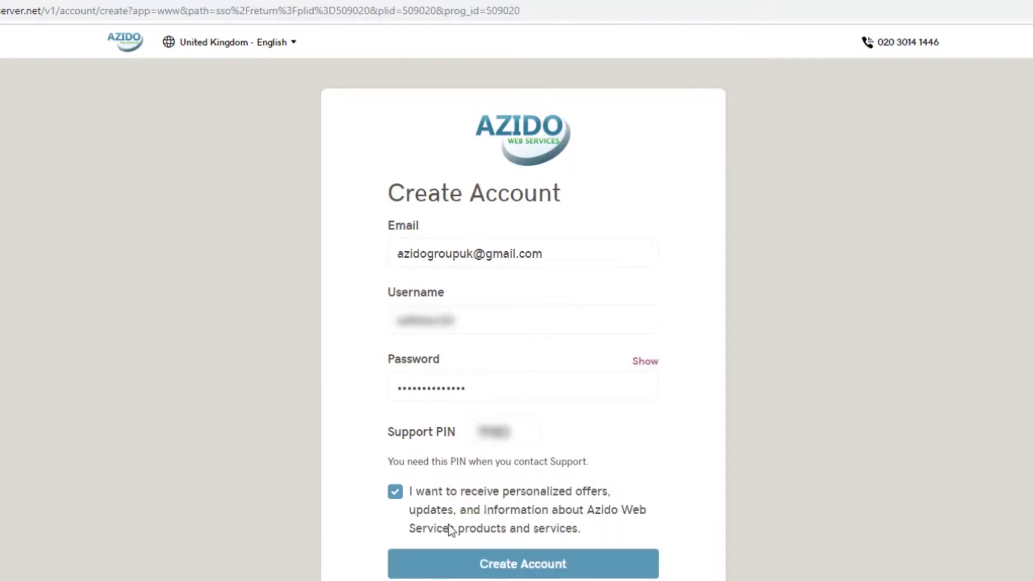
pyautogui.click(488, 563)
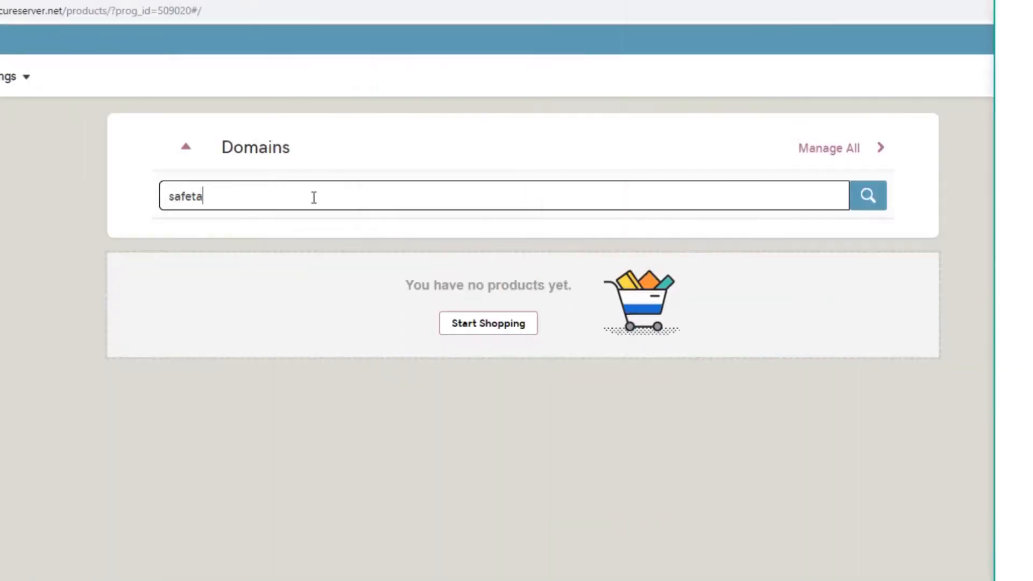
# - Search safetaxi.co.uk, find it taken, then search safetaxi24.co.uk, which is available
pyautogui.write('xi')
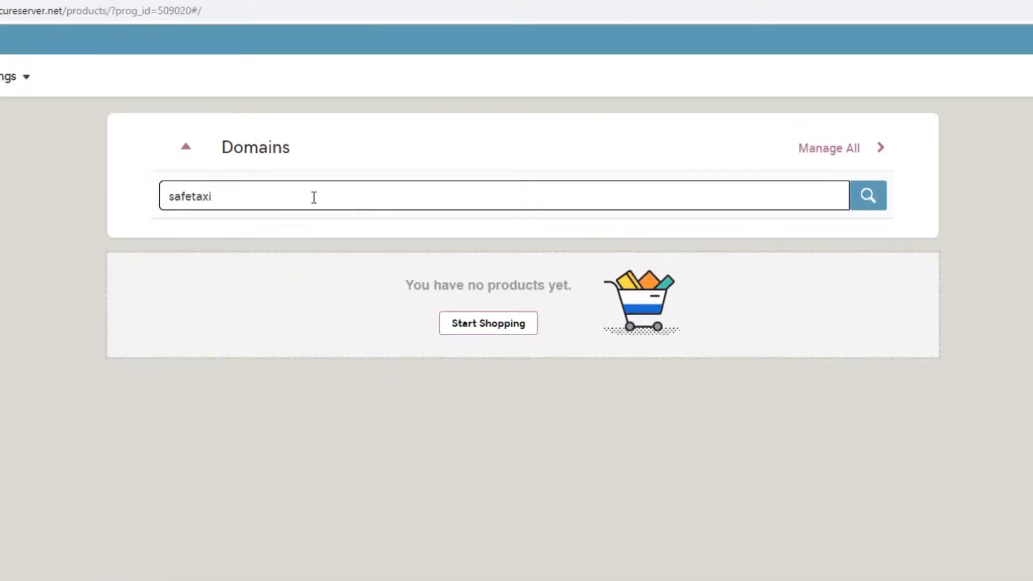
pyautogui.write('.co.uk')
pyautogui.click(871, 197)
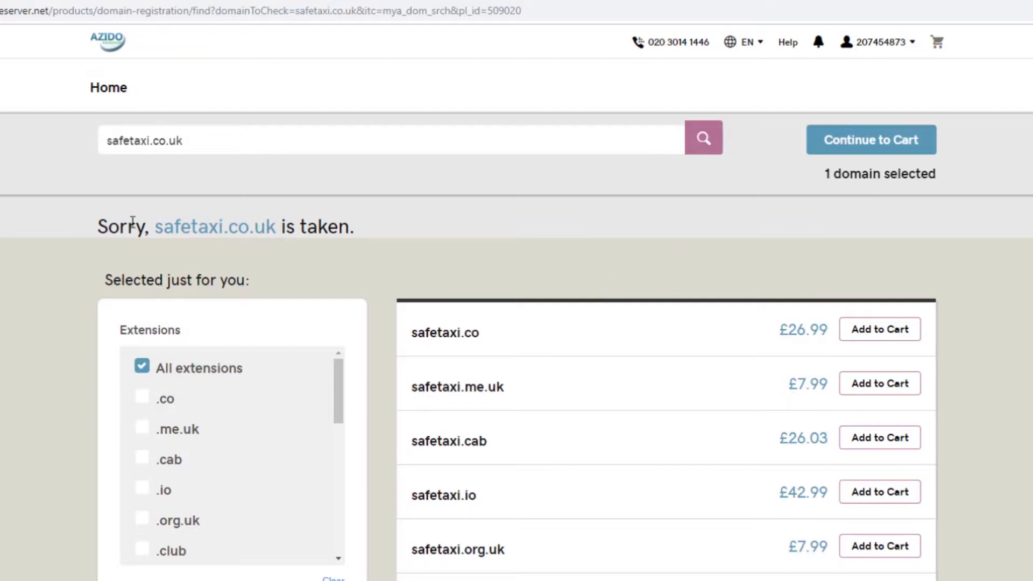
pyautogui.click(150, 140)
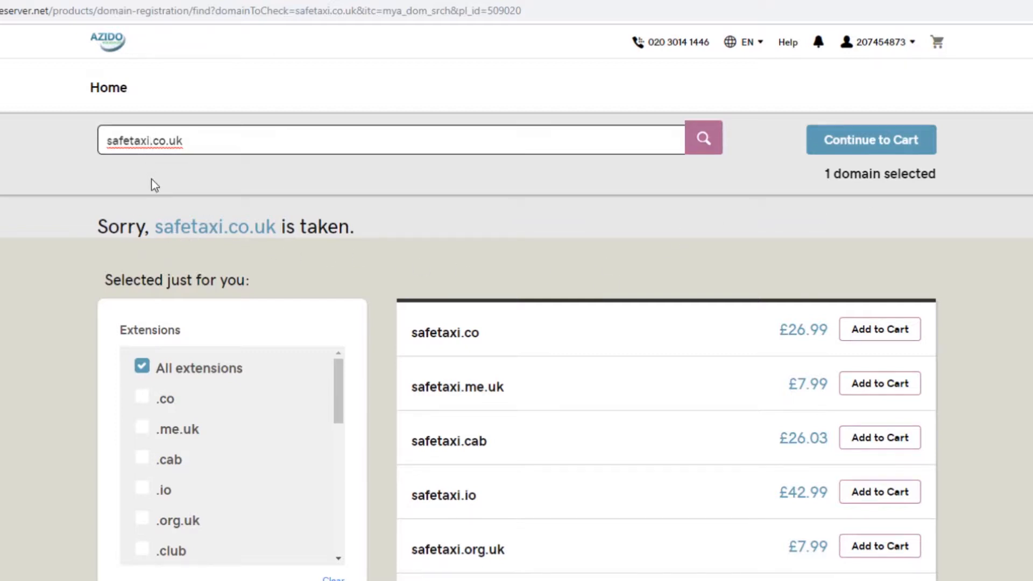
pyautogui.write('24')
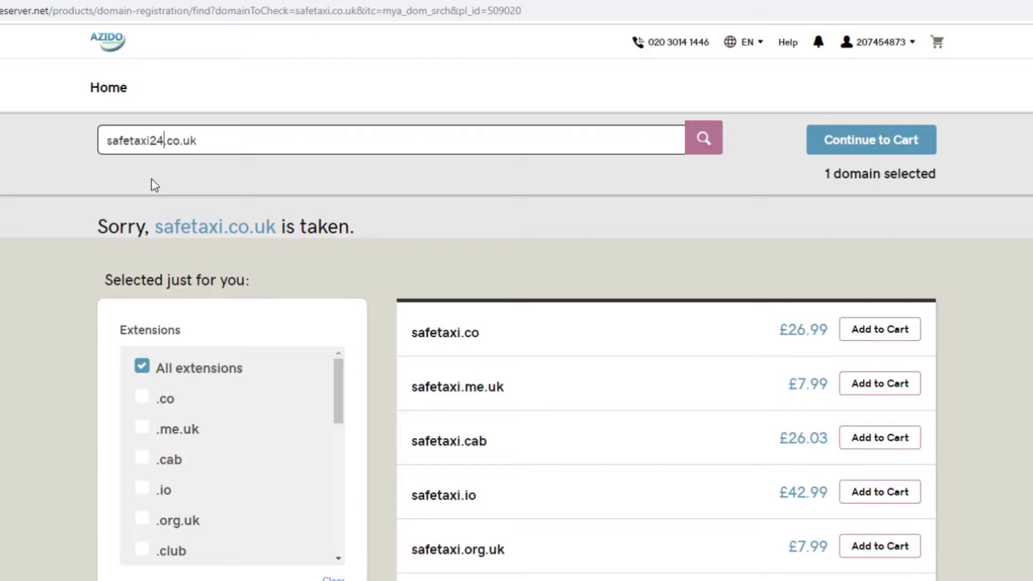
pyautogui.click(710, 151)
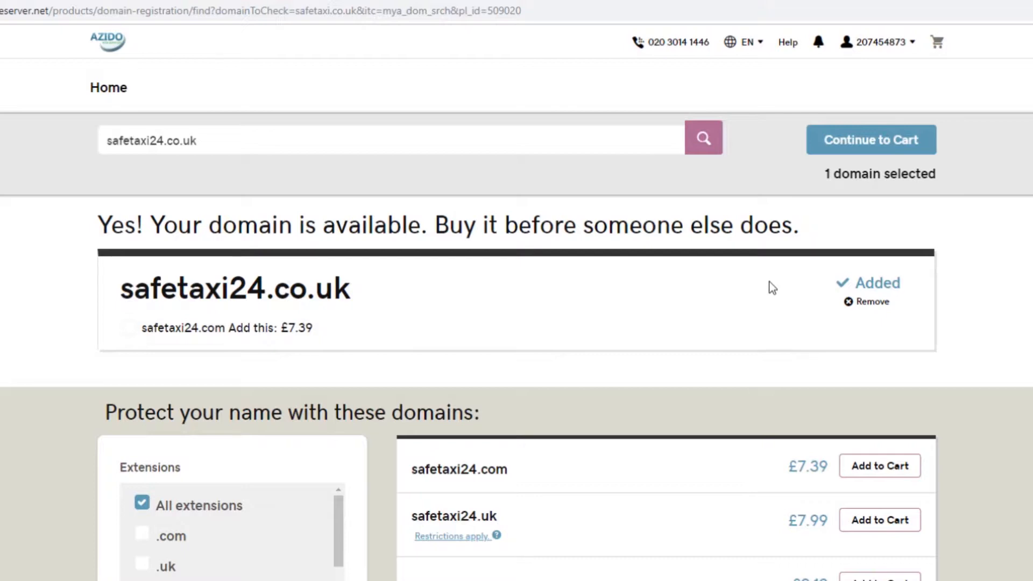
# - Go to the cart and choose Basic Privacy Protection for safetaxi24.co.uk, totalling $13.19
pyautogui.click(842, 147)
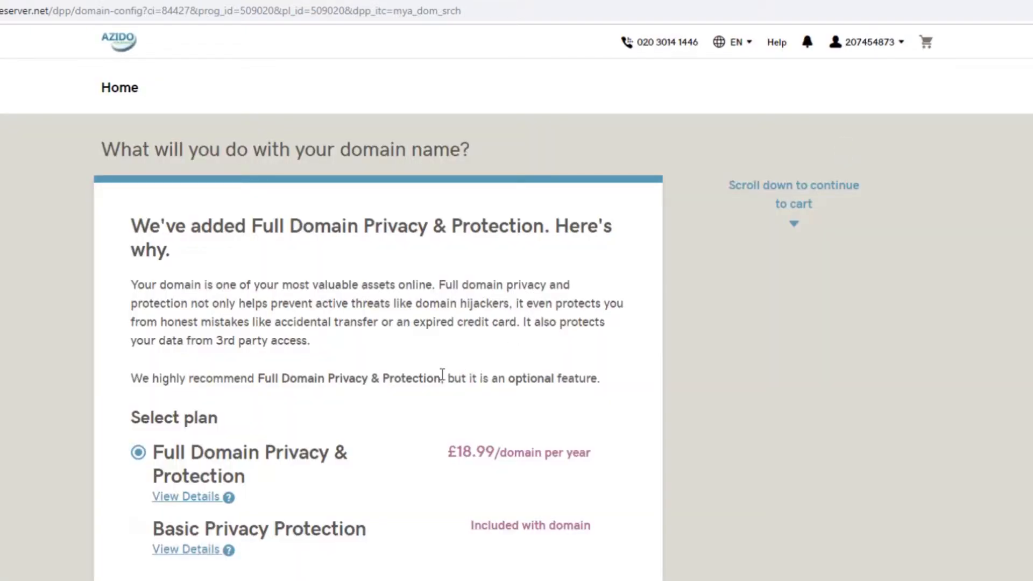
pyautogui.click(138, 530)
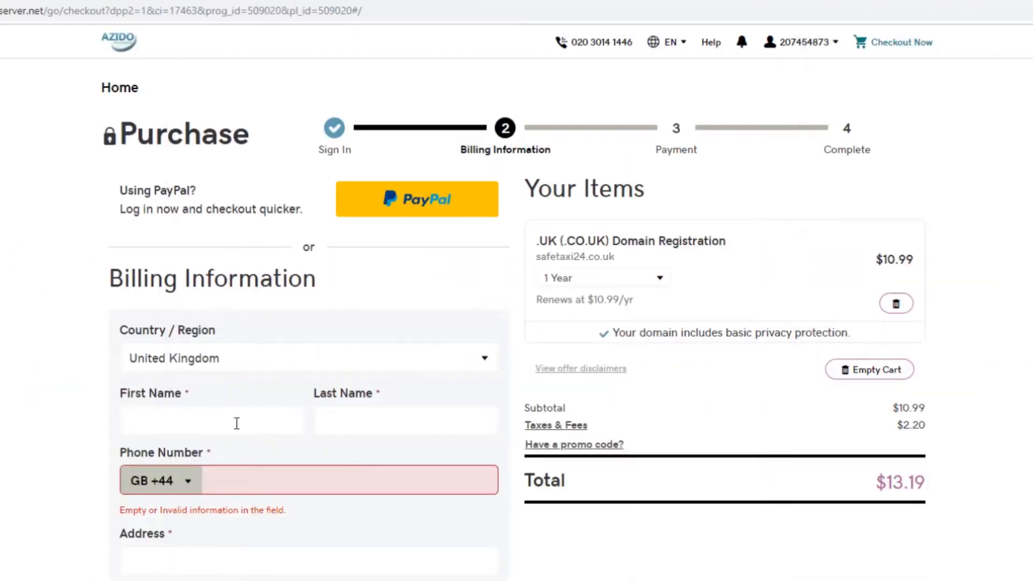
# - Enter the billing first and last name in the Billing Information form
pyautogui.click(236, 423)
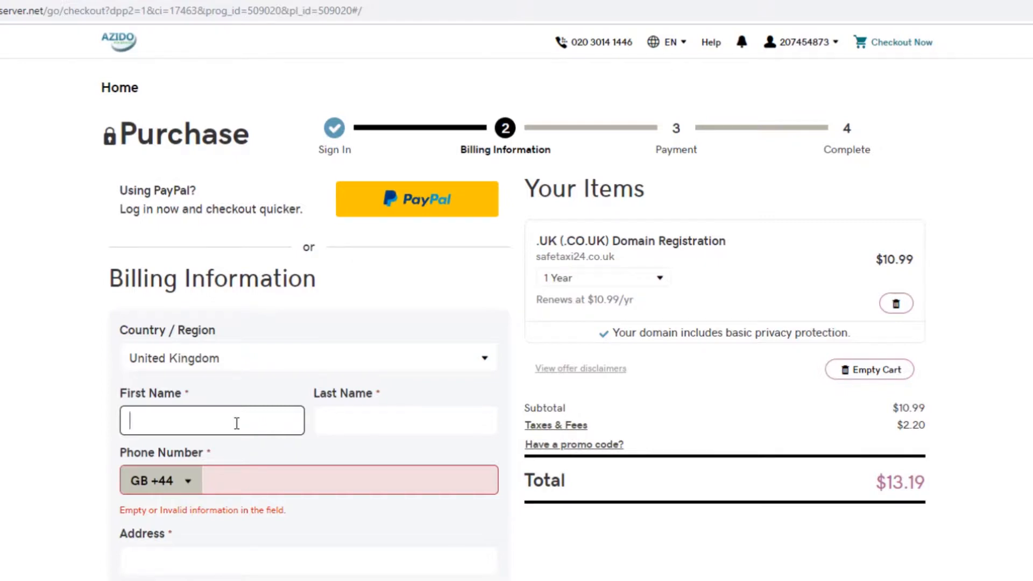
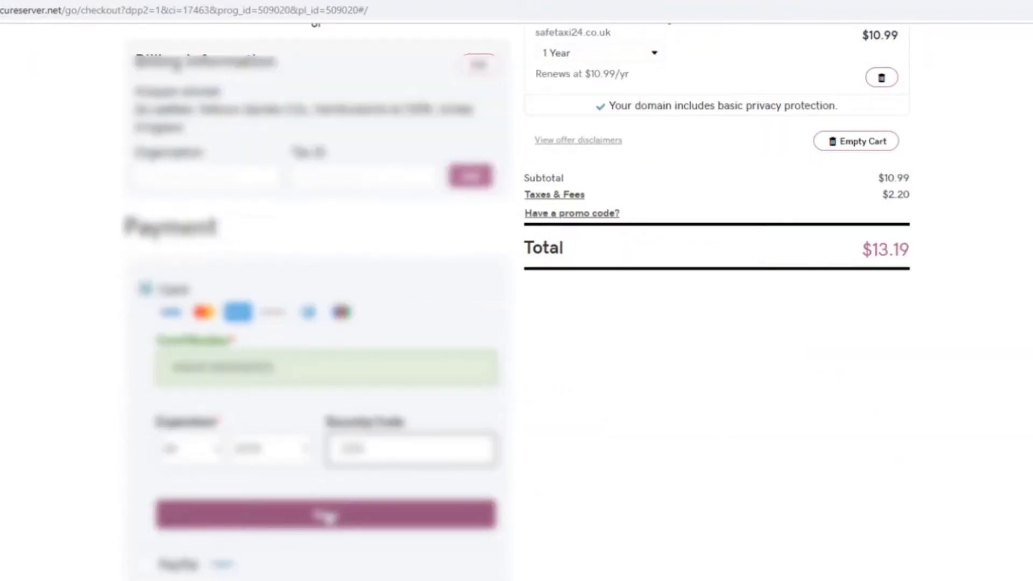
# - Submit the card details, decline saving the card, complete the $13.19 purchase and keep shopping
pyautogui.click(326, 515)
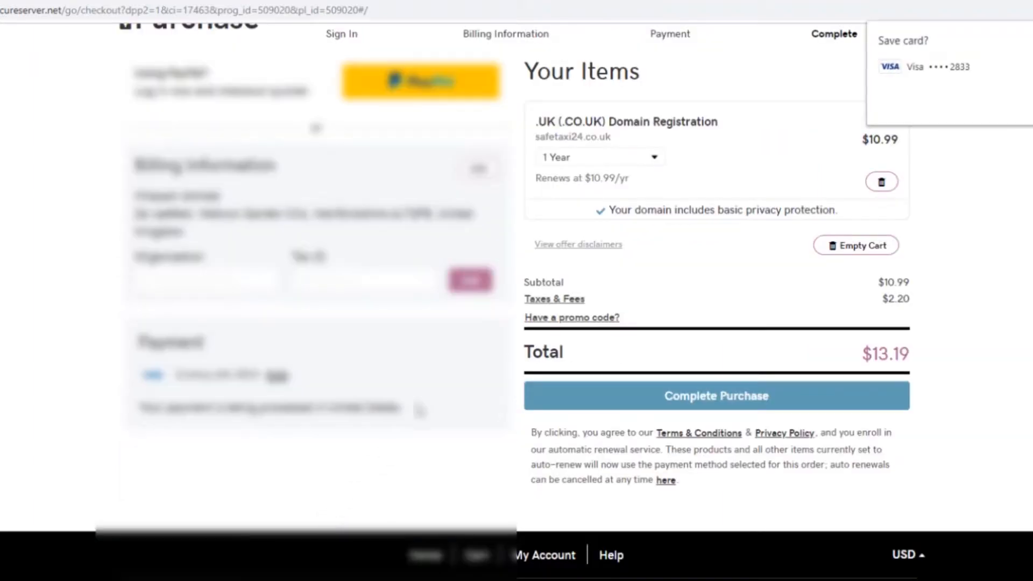
pyautogui.click(1031, 107)
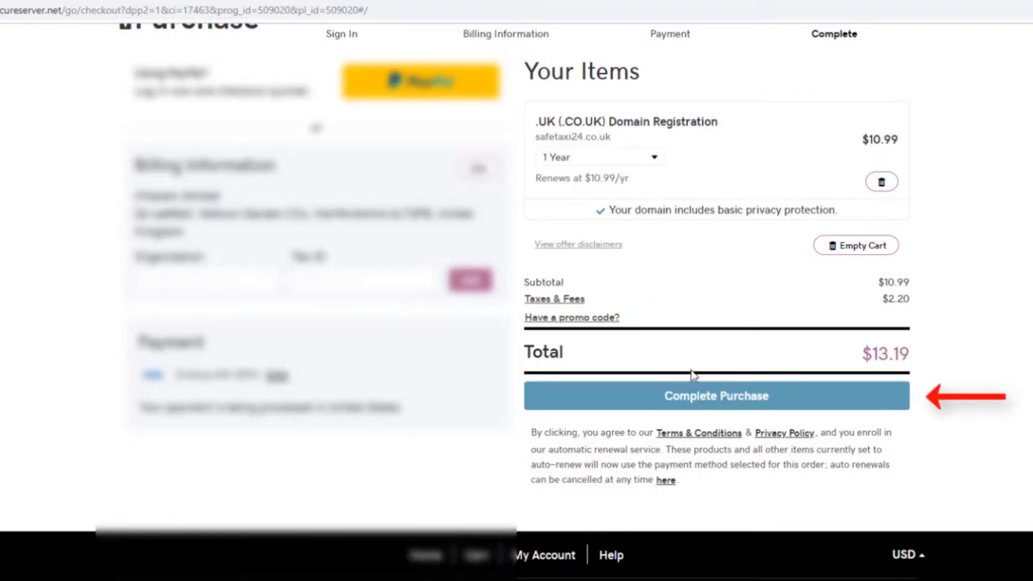
pyautogui.click(711, 400)
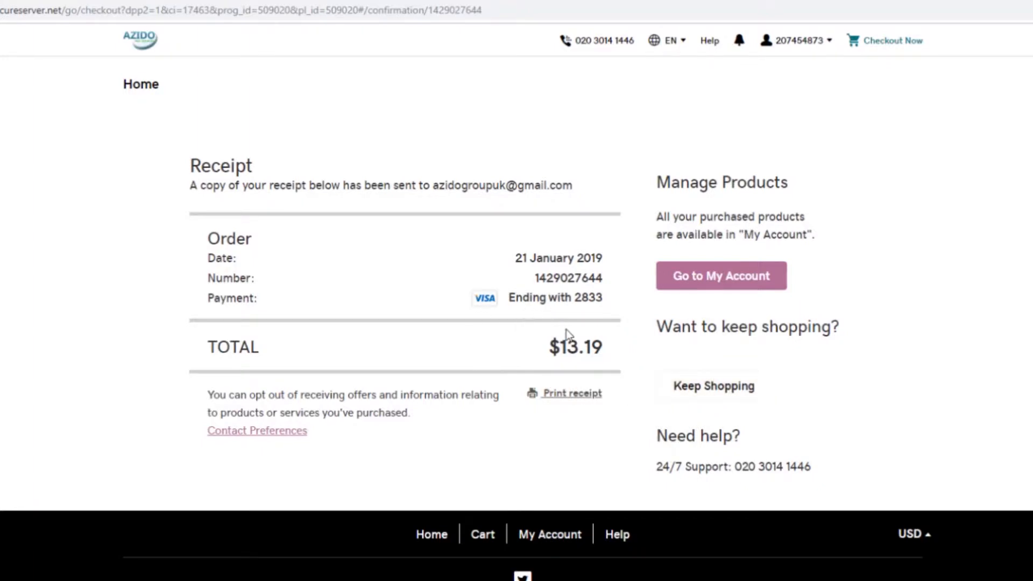
pyautogui.click(731, 395)
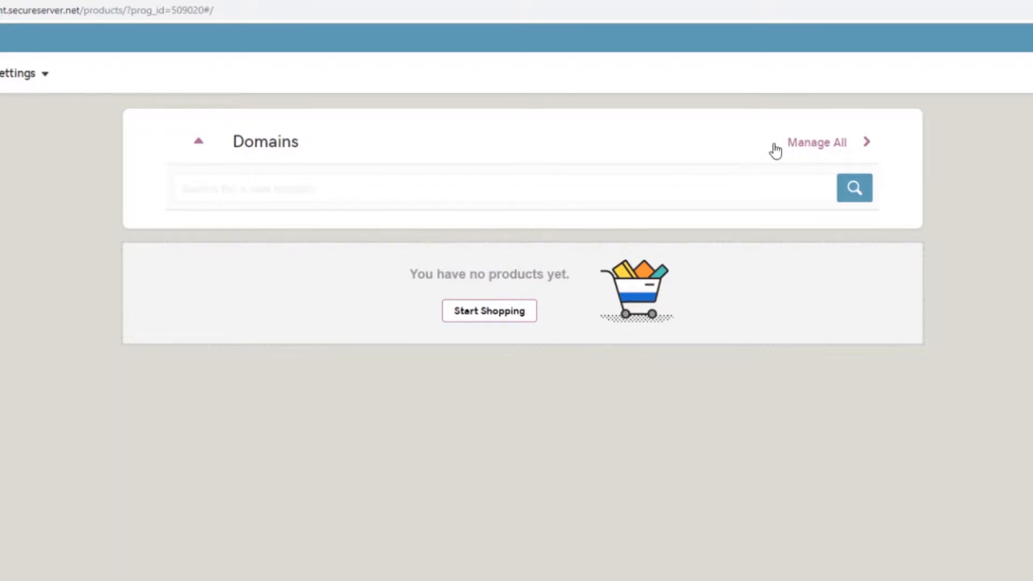
# - Confirm safetaxi24.co.uk in My Domains, then return to the shop's products page
pyautogui.click(811, 148)
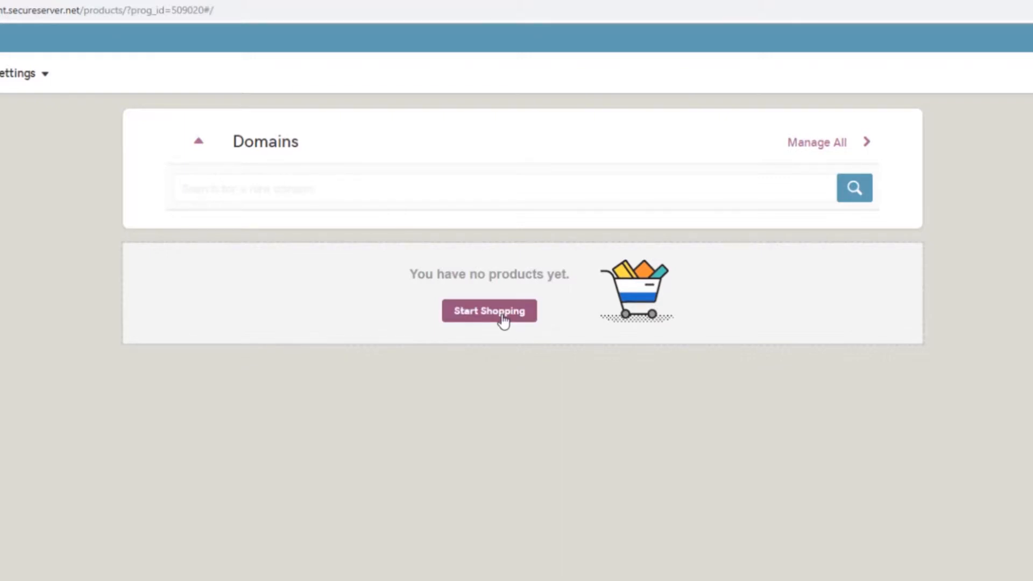
pyautogui.click(503, 321)
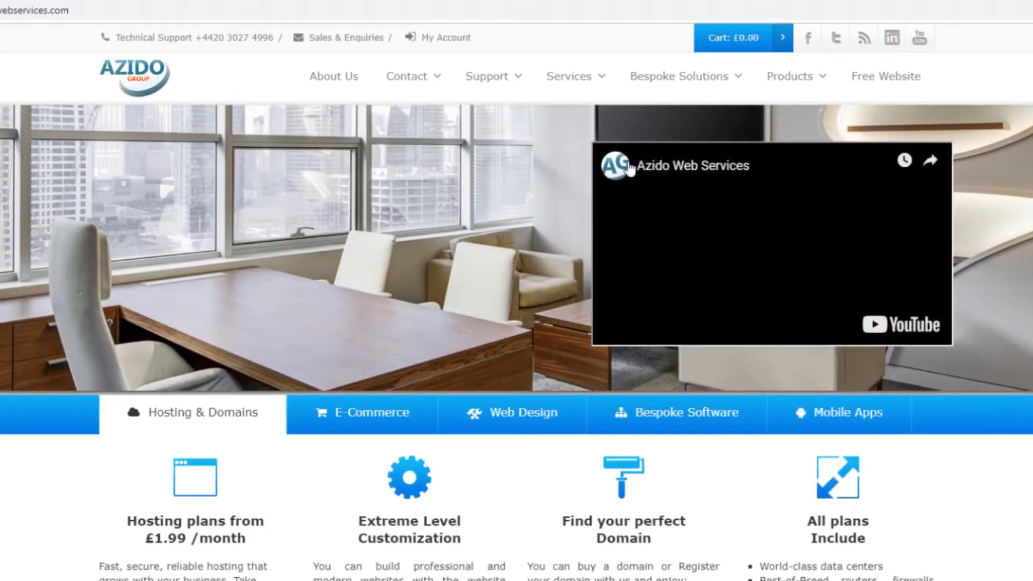
# - Compare the cPanel Starter plan, then add the cPanel Economy hosting plan to the cart
pyautogui.moveTo(796, 86)
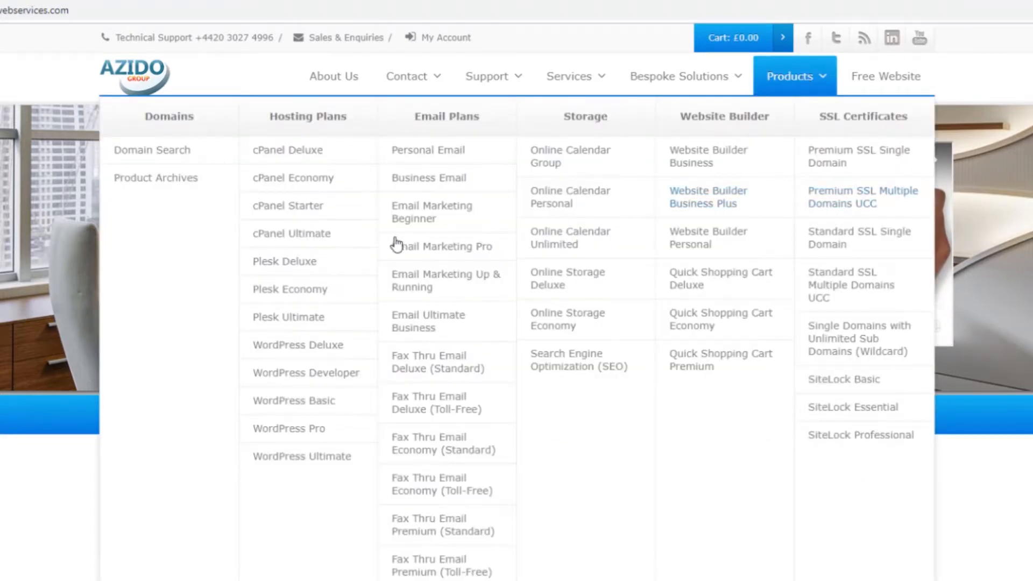
pyautogui.click(299, 210)
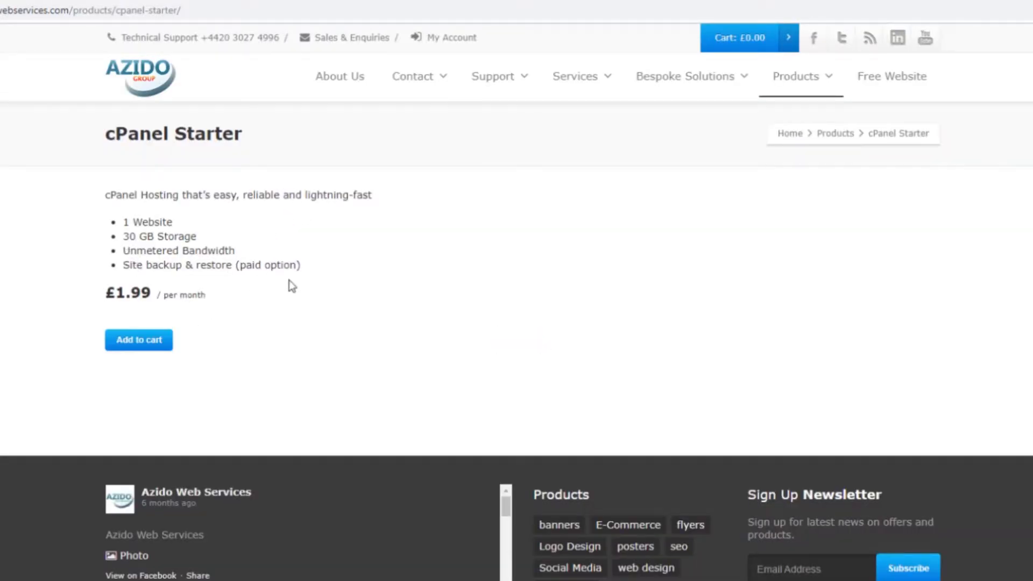
pyautogui.moveTo(793, 81)
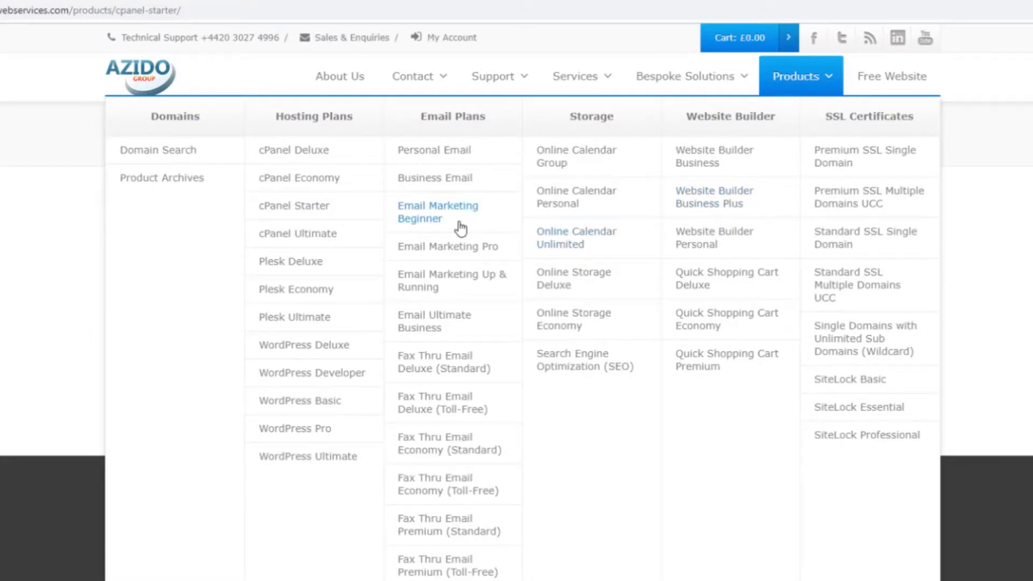
pyautogui.click(311, 182)
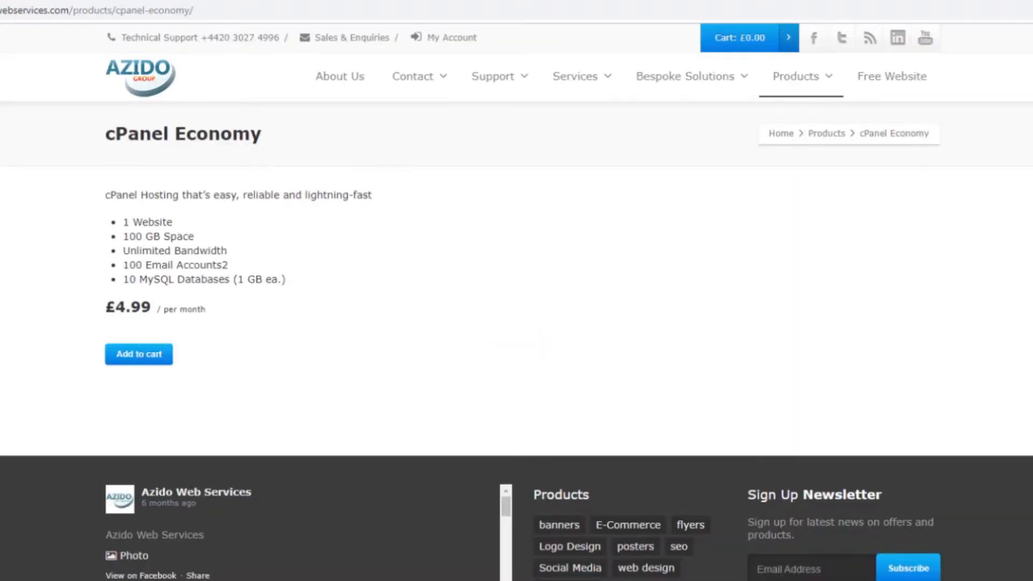
pyautogui.click(143, 356)
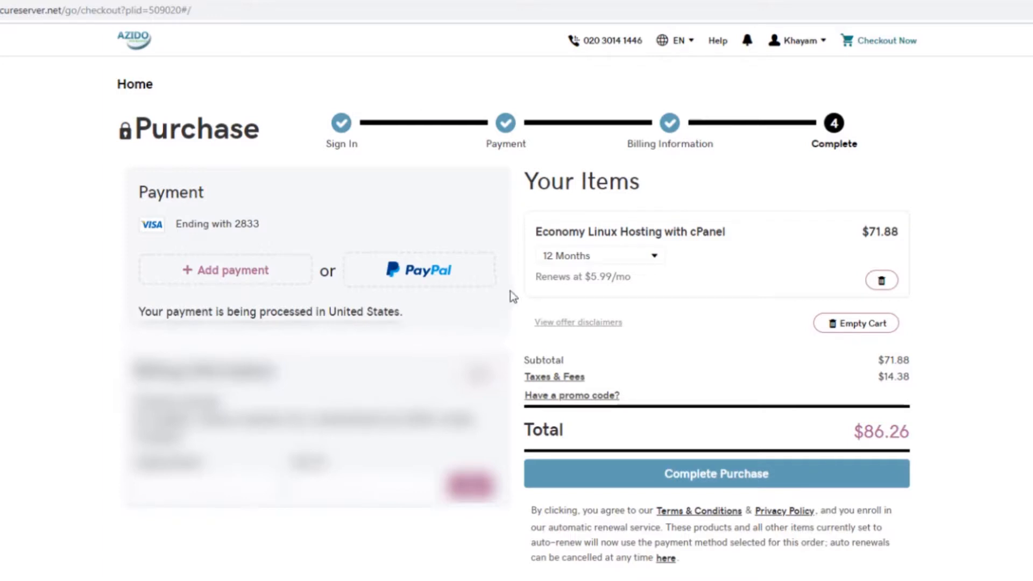
pyautogui.click(661, 260)
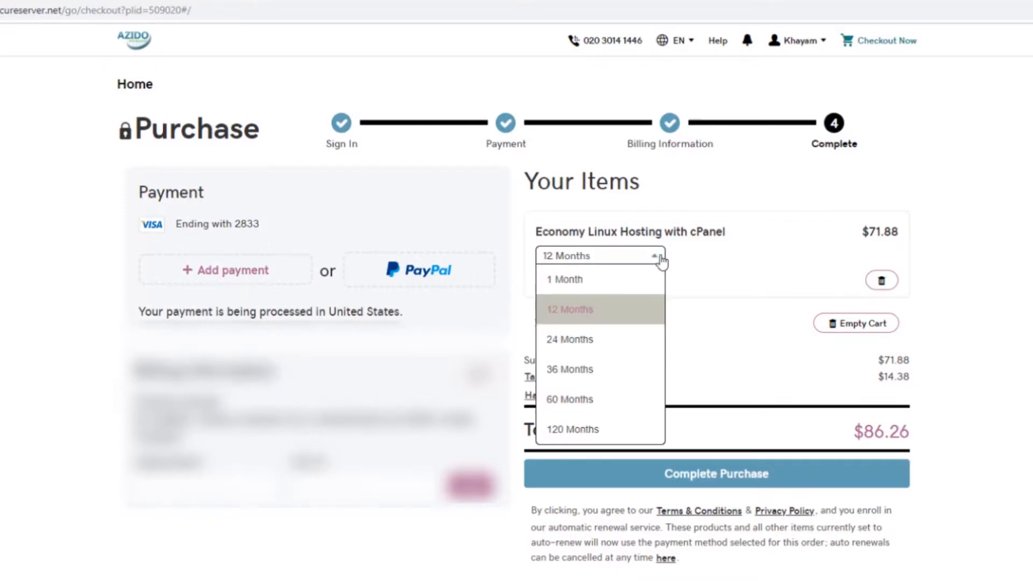
pyautogui.click(675, 282)
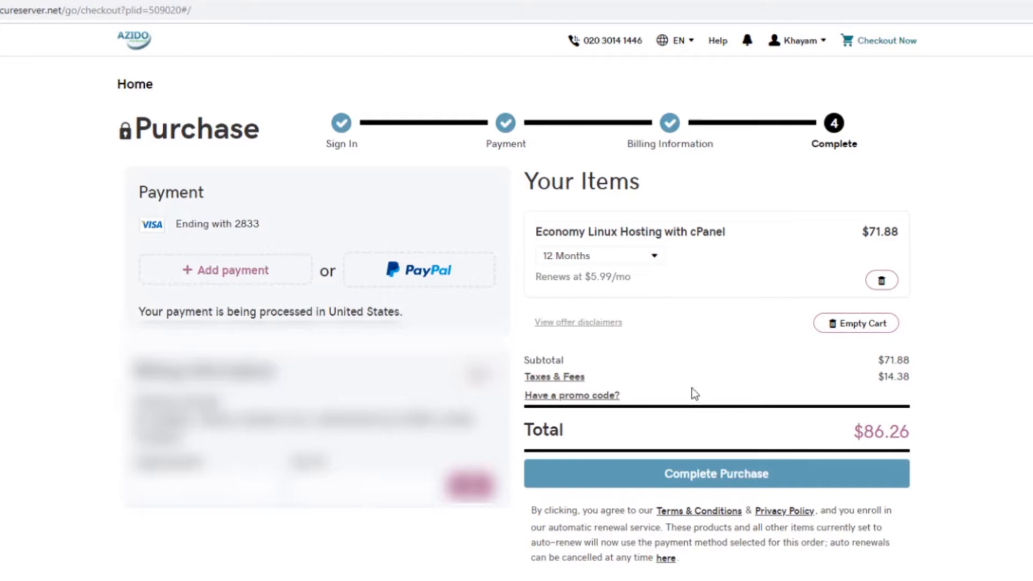
# - Complete the $86.26 hosting purchase and open My Products via the My Account breadcrumb
pyautogui.click(710, 475)
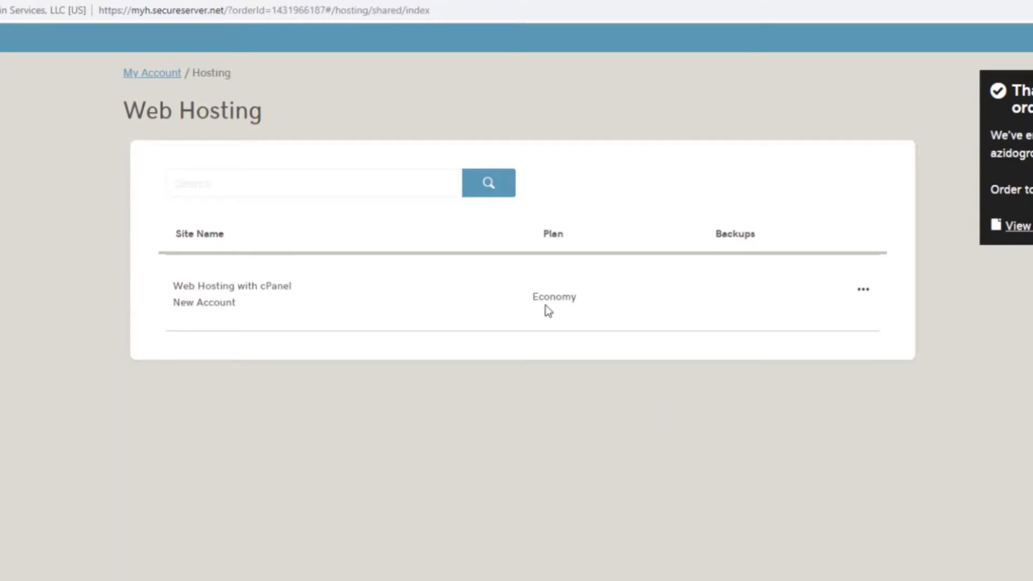
pyautogui.click(142, 74)
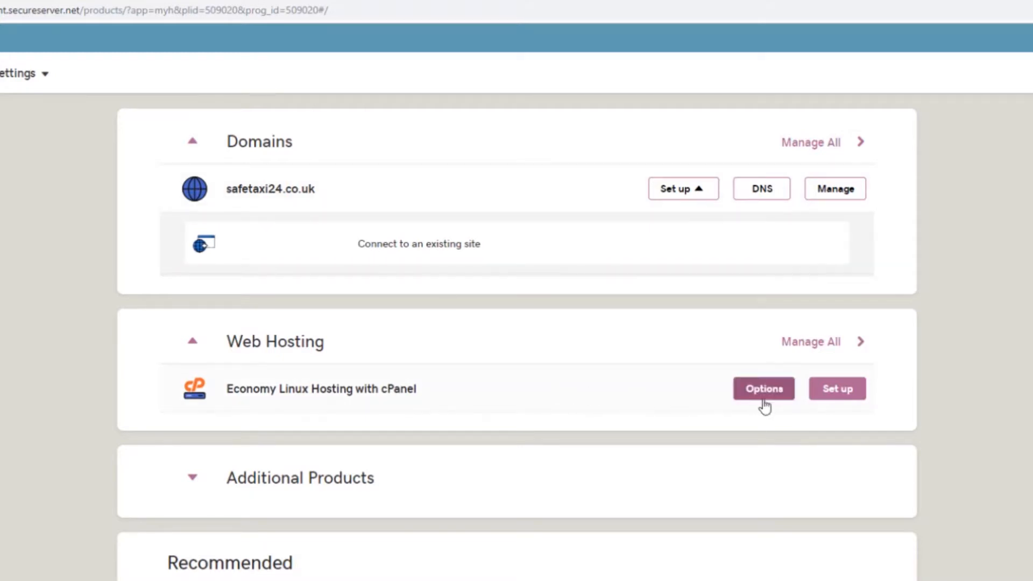
# - Set up the hosting with domain safetaxi24.co.uk, correcting the mistyped safetaxi.co.uk
pyautogui.click(830, 396)
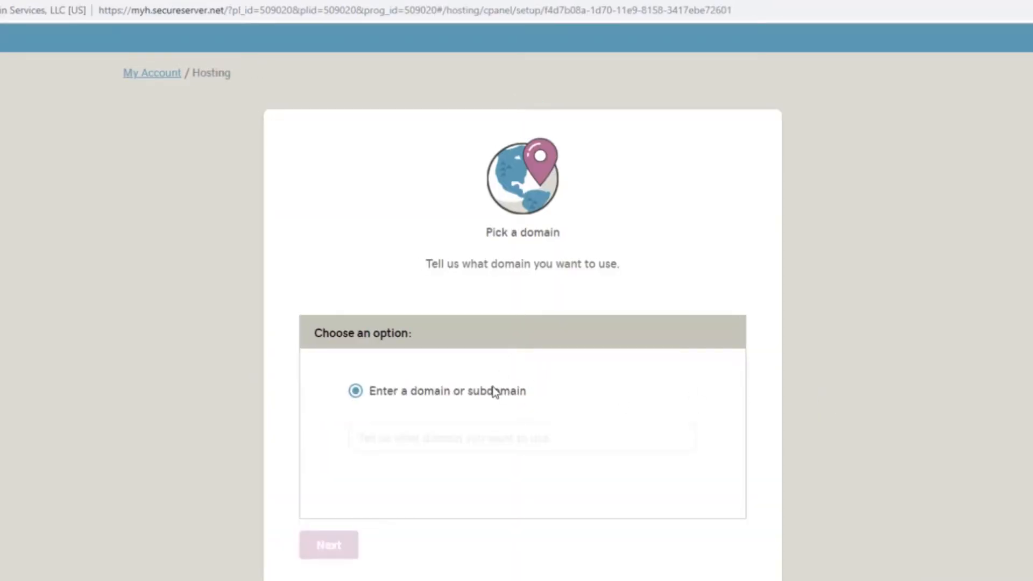
pyautogui.click(460, 437)
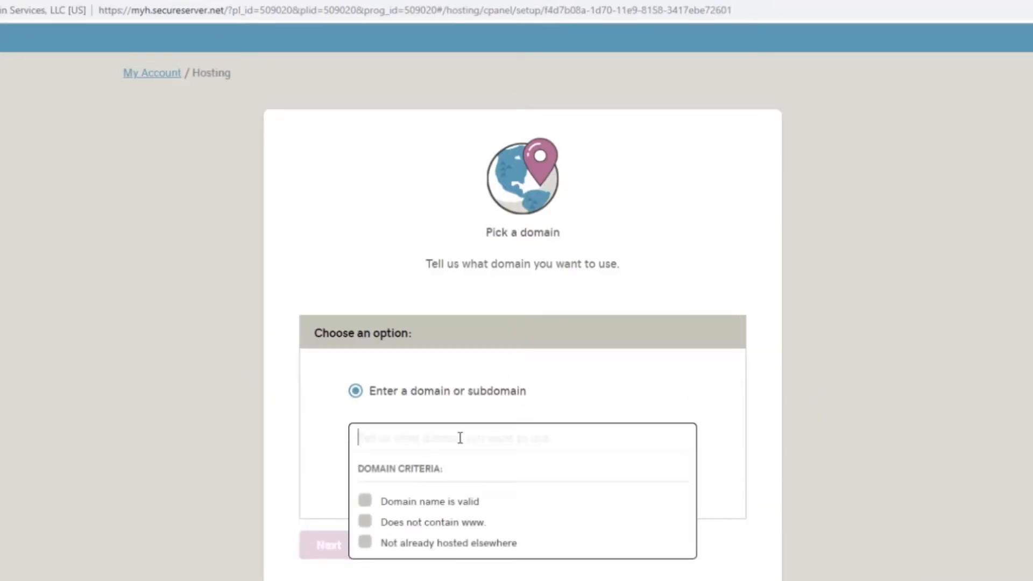
pyautogui.write('saf')
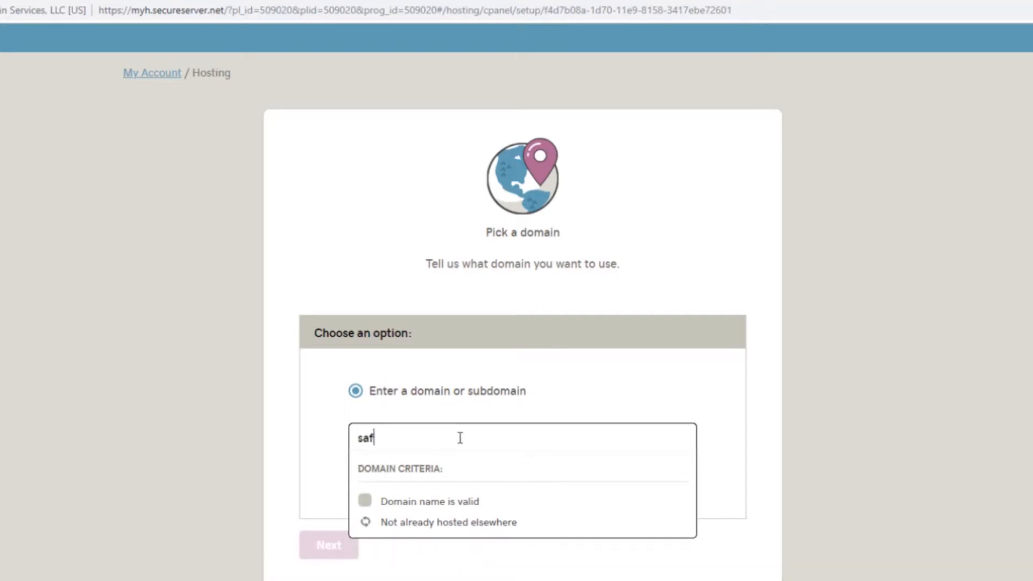
pyautogui.write('etaxi.')
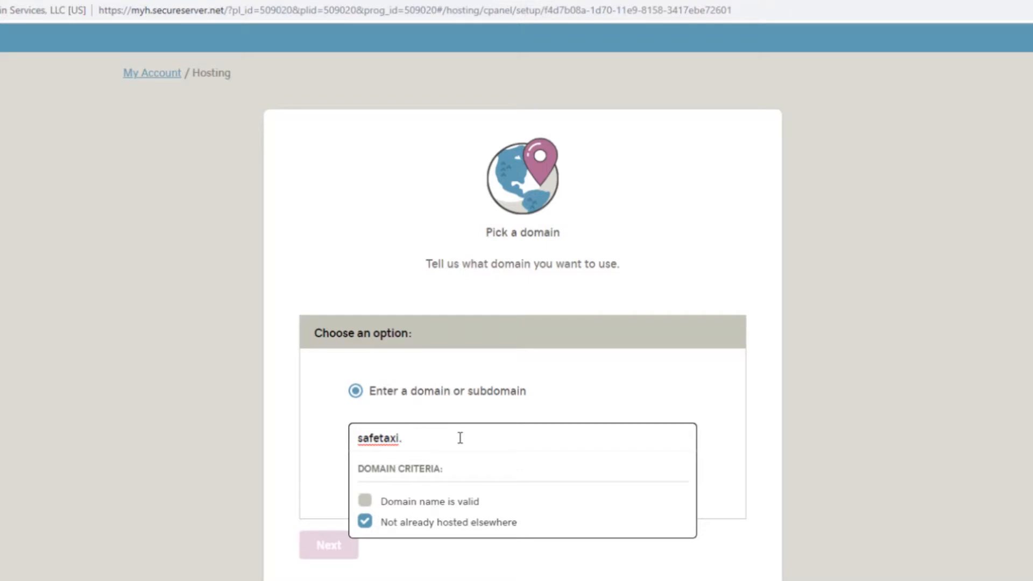
pyautogui.write('co.uk')
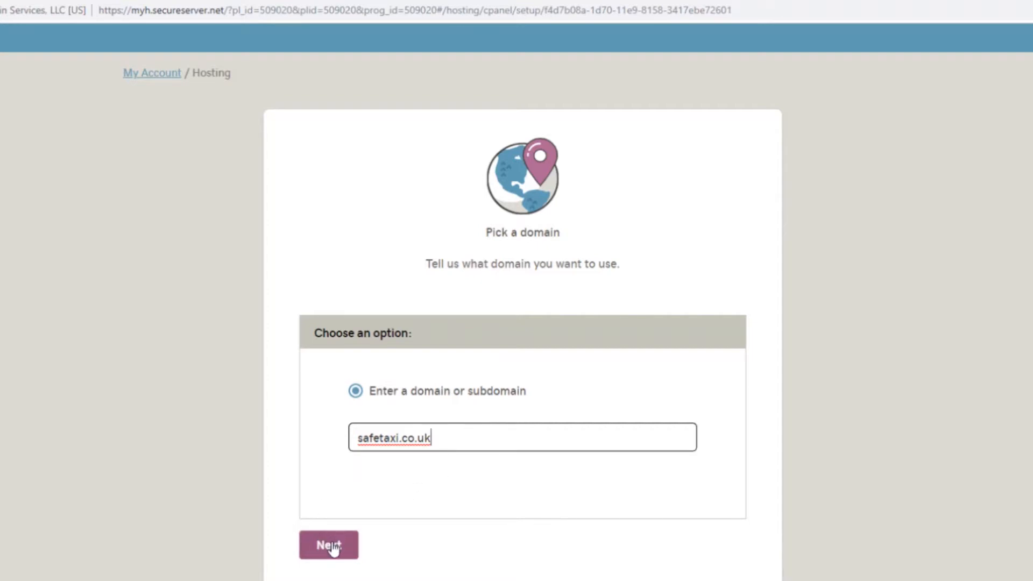
pyautogui.click(399, 439)
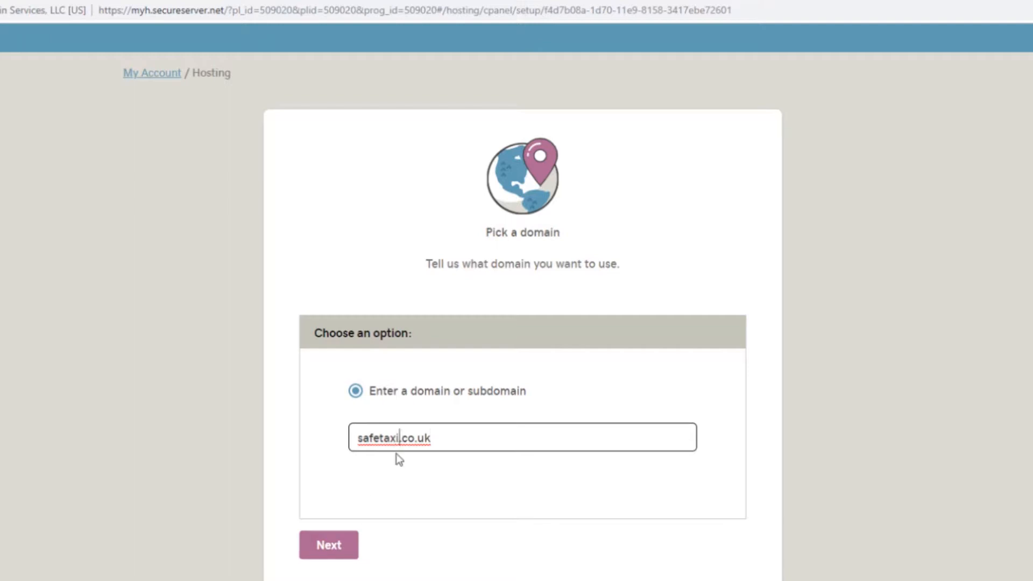
pyautogui.write('24')
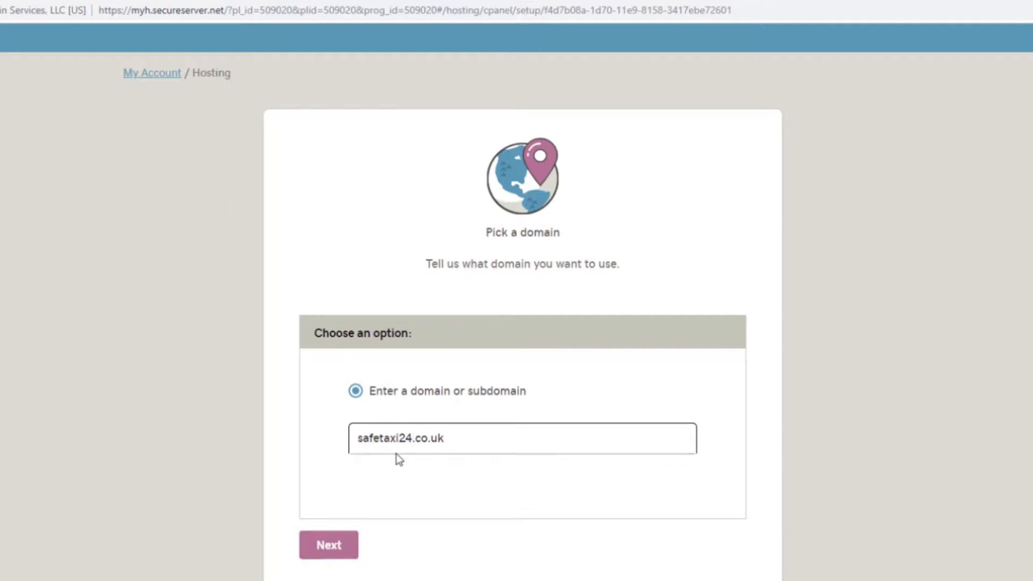
pyautogui.click(344, 546)
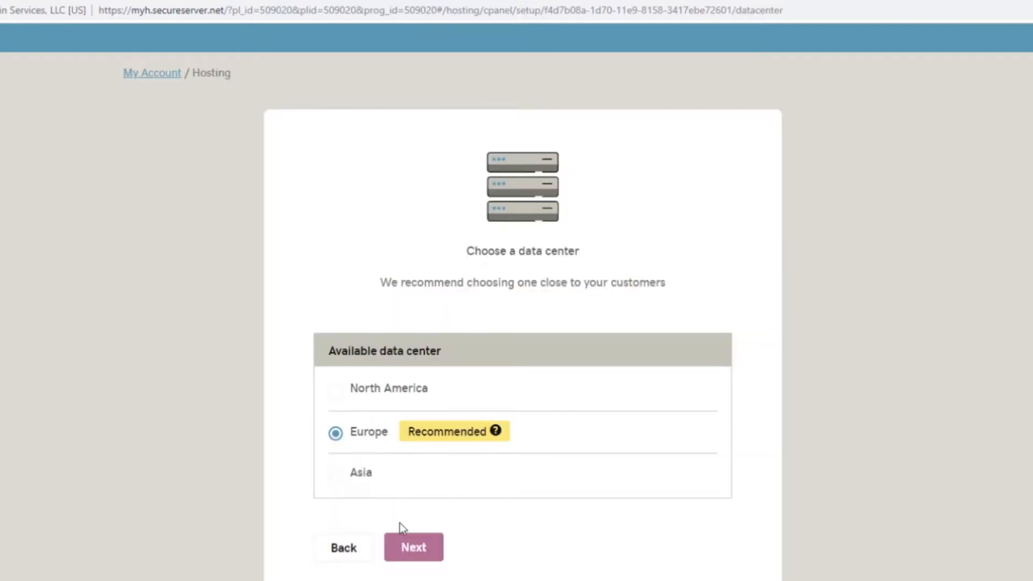
# - Keep the Europe data center, choose 'Not now, thanks' for WordPress, and finish the hosting setup
pyautogui.click(410, 554)
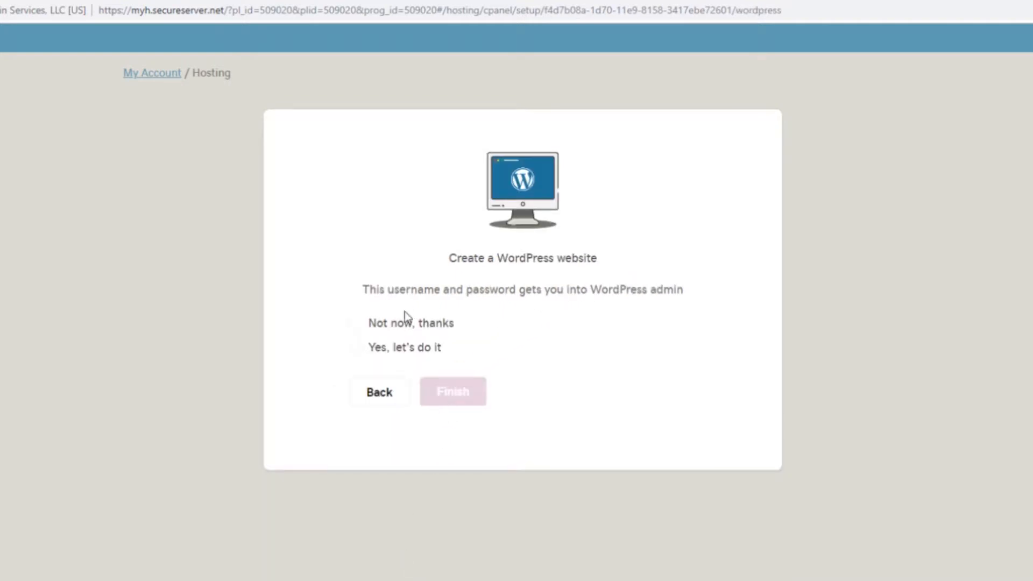
pyautogui.click(355, 325)
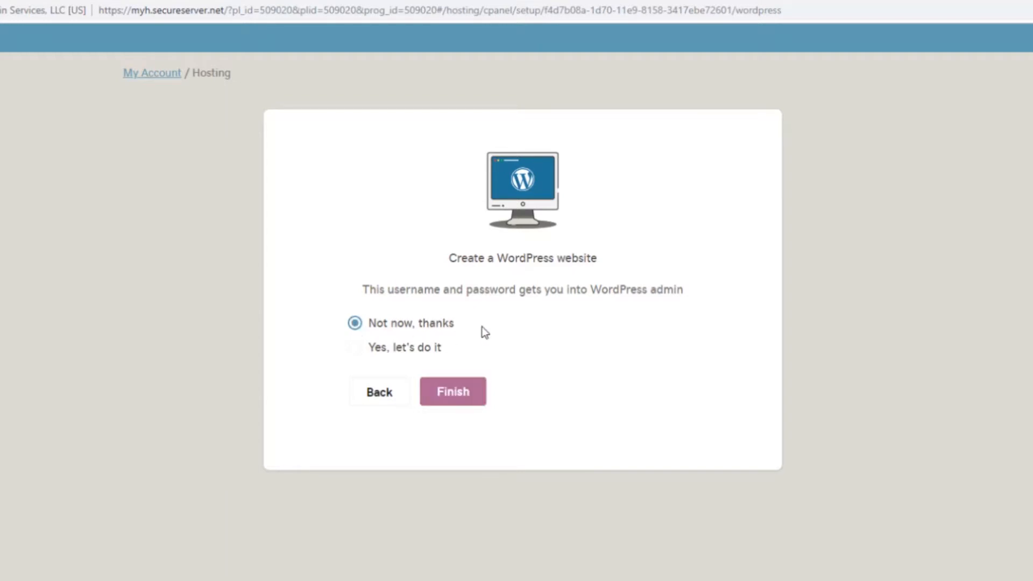
pyautogui.click(456, 394)
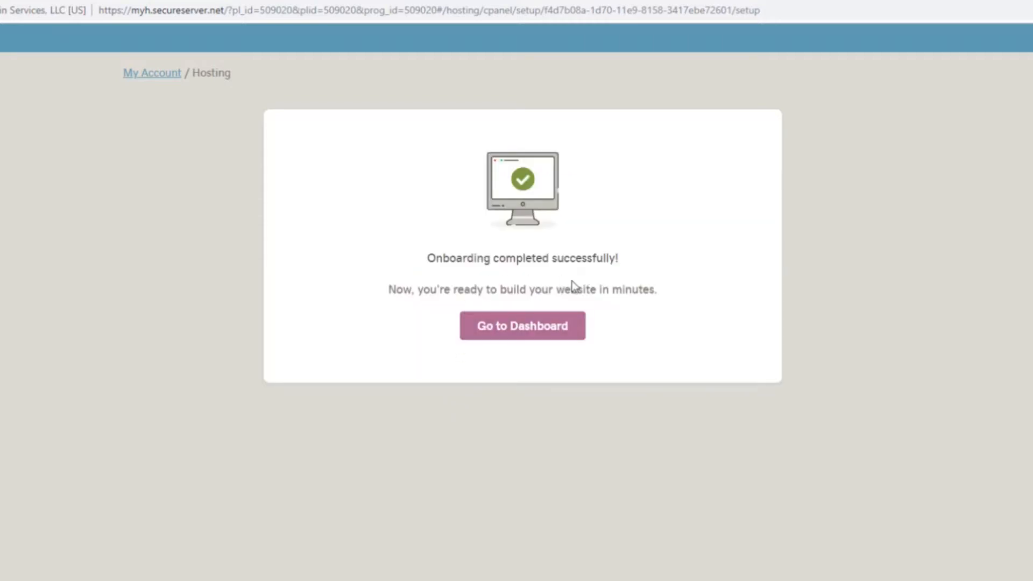
# - Open the safetaxi24.co.uk hosting dashboard and its full cPanel tools, looking through both
pyautogui.click(520, 336)
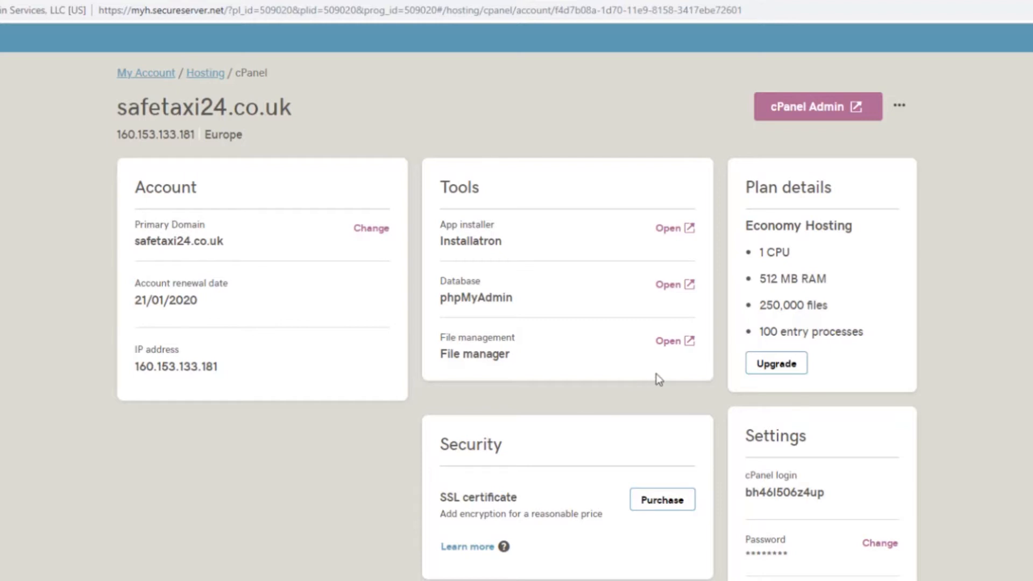
pyautogui.scroll(-1, 656, 373)
pyautogui.scroll(1, 658, 379)
pyautogui.click(807, 108)
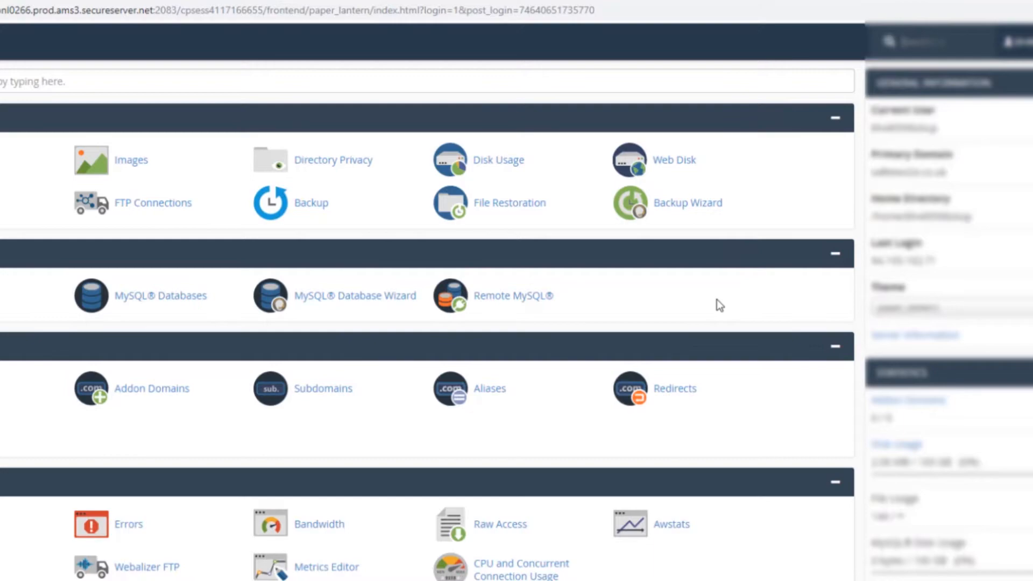
pyautogui.scroll(-7, 716, 299)
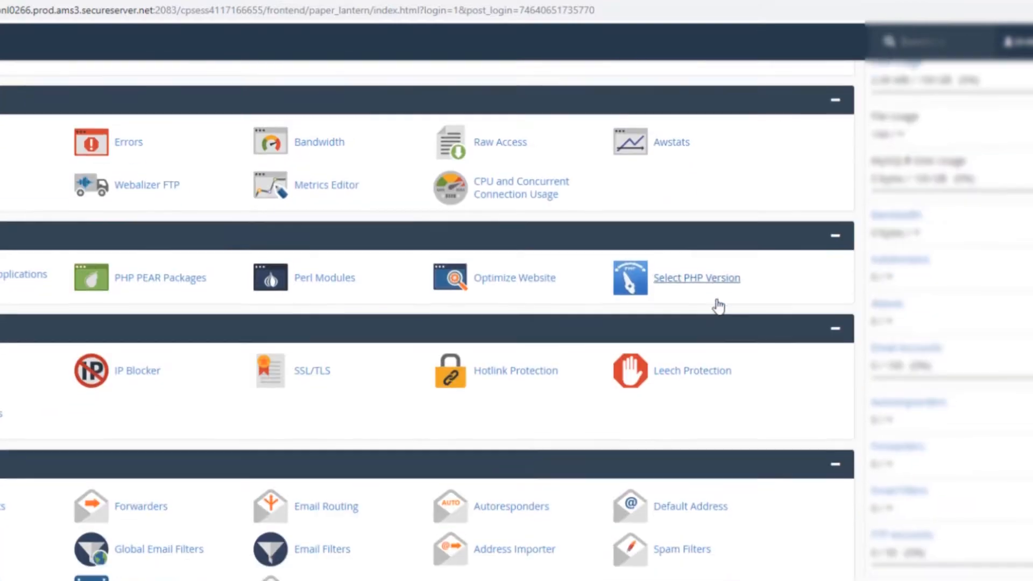
pyautogui.scroll(-5, 718, 306)
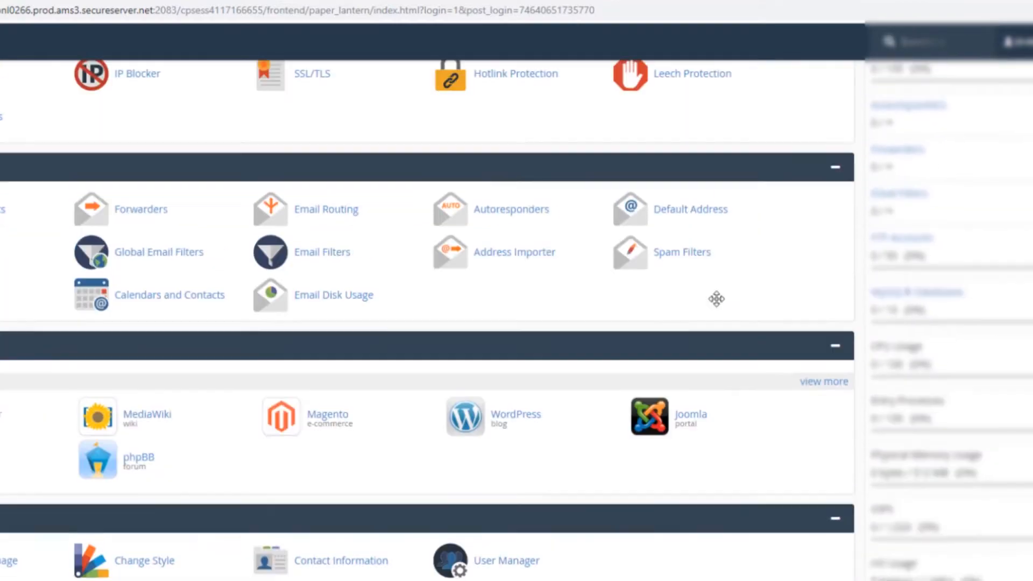
pyautogui.scroll(14, 717, 302)
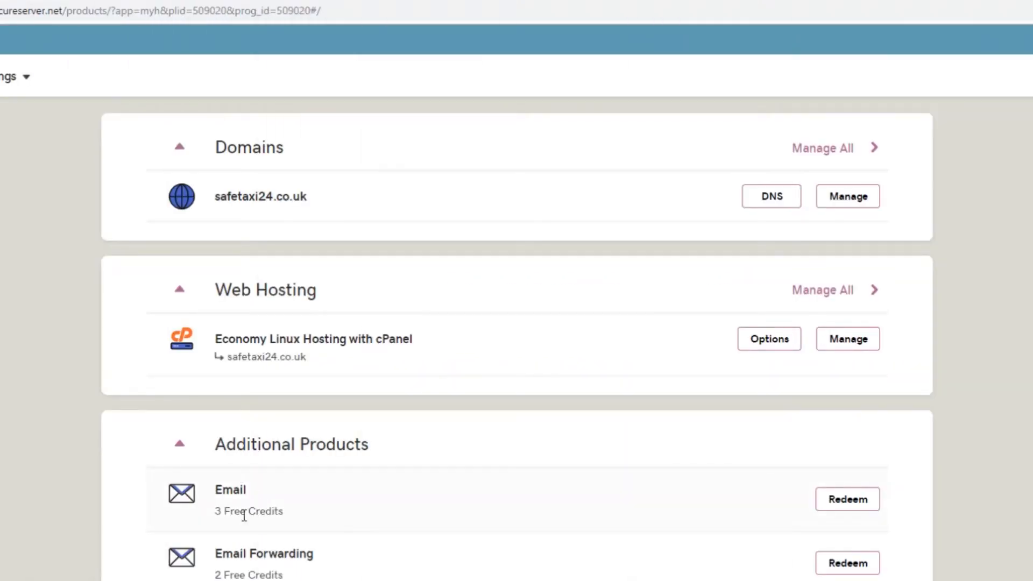
# - Redeem the free 100MB Boxes EU Region email credit for safetaxi24.co.uk
pyautogui.click(852, 506)
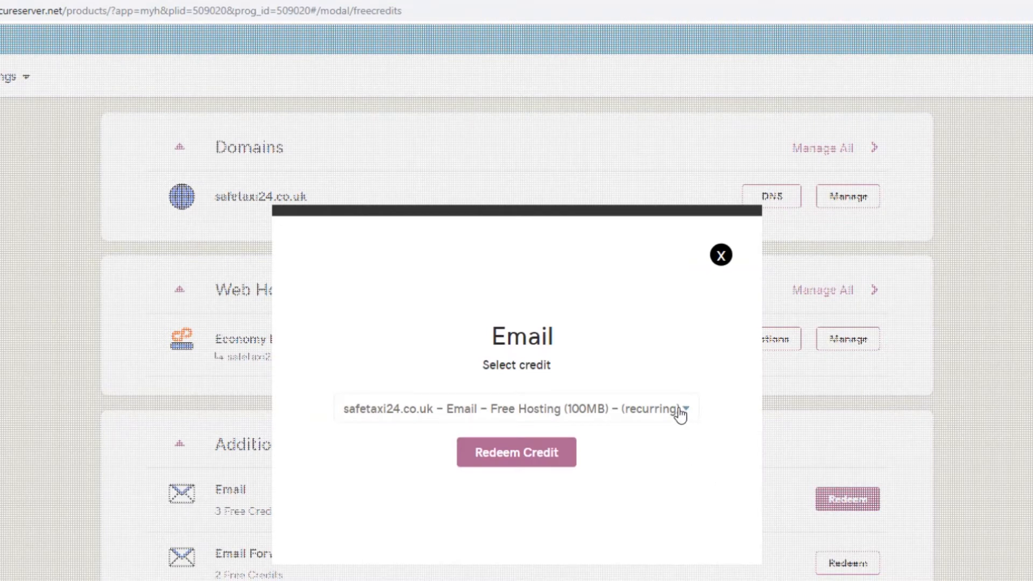
pyautogui.click(681, 415)
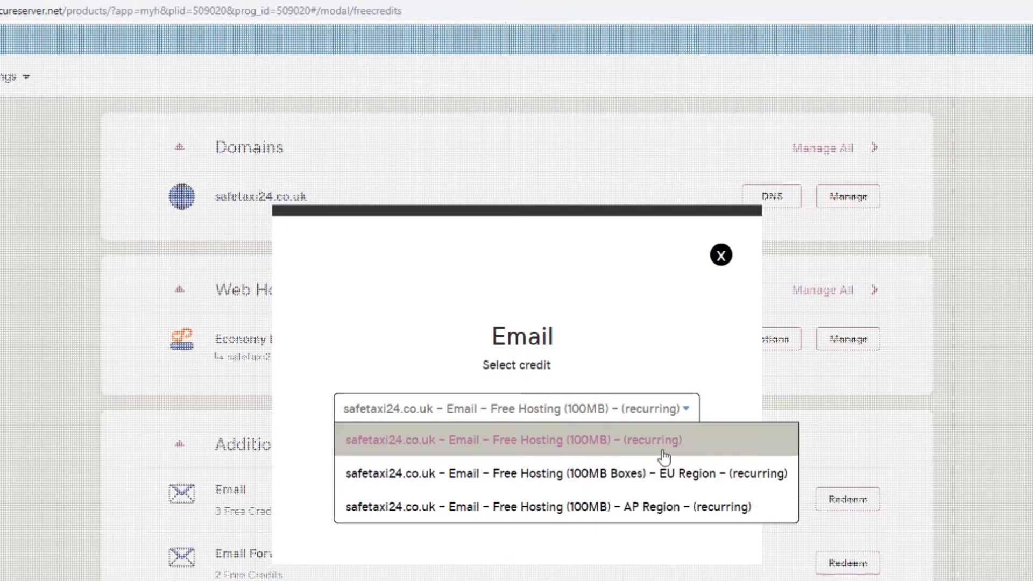
pyautogui.click(650, 483)
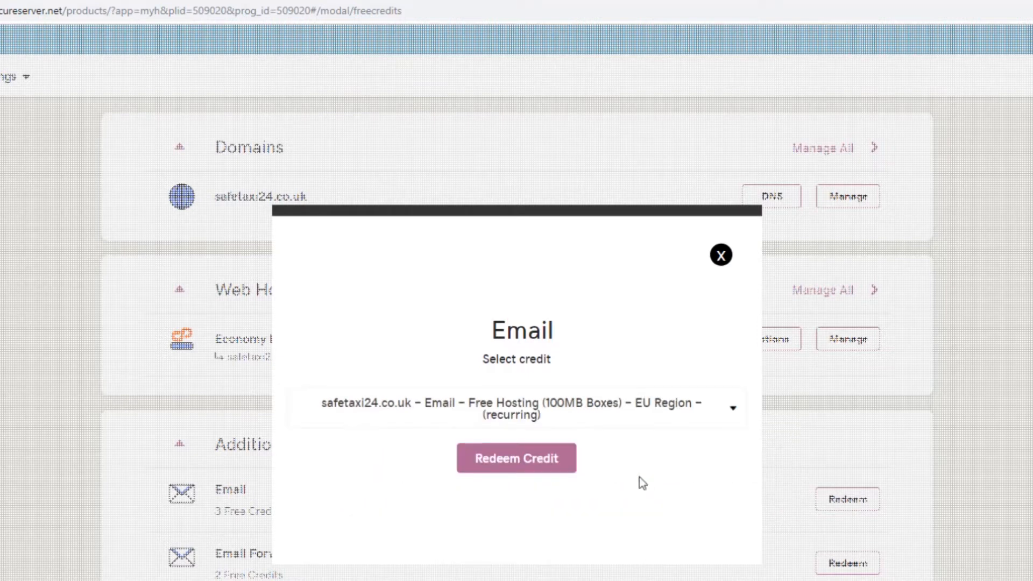
pyautogui.click(506, 462)
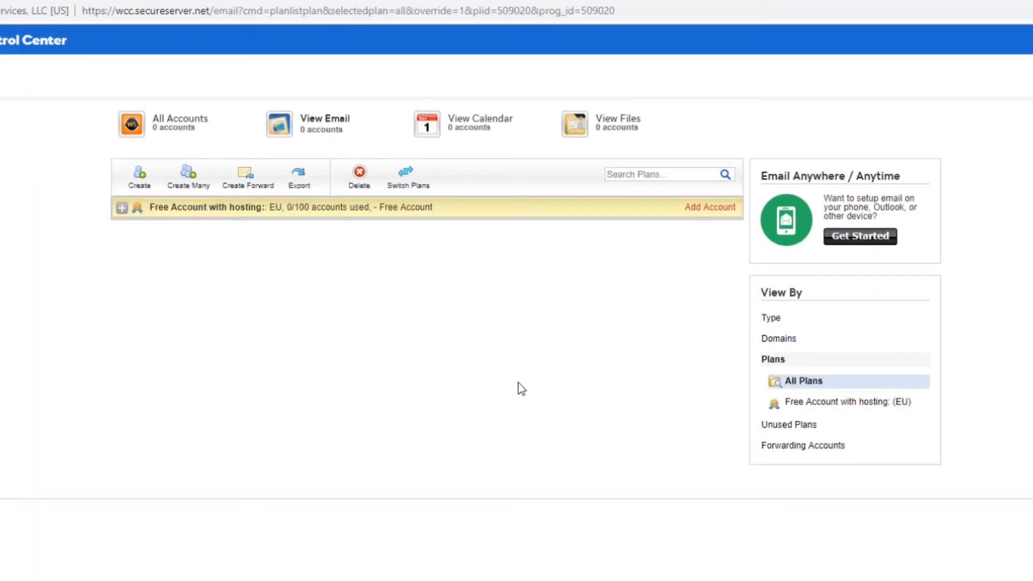
pyautogui.click(123, 209)
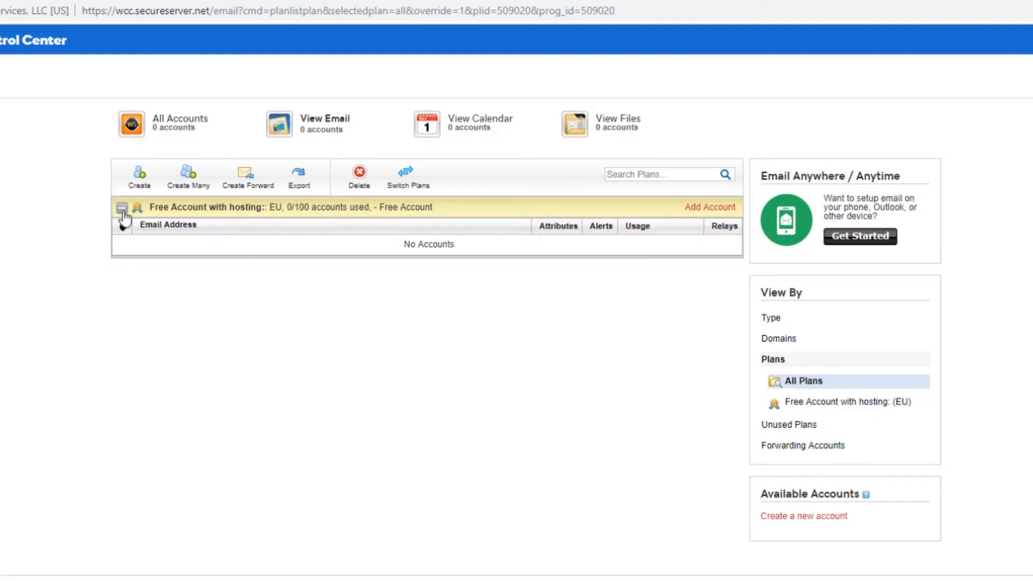
pyautogui.click(141, 181)
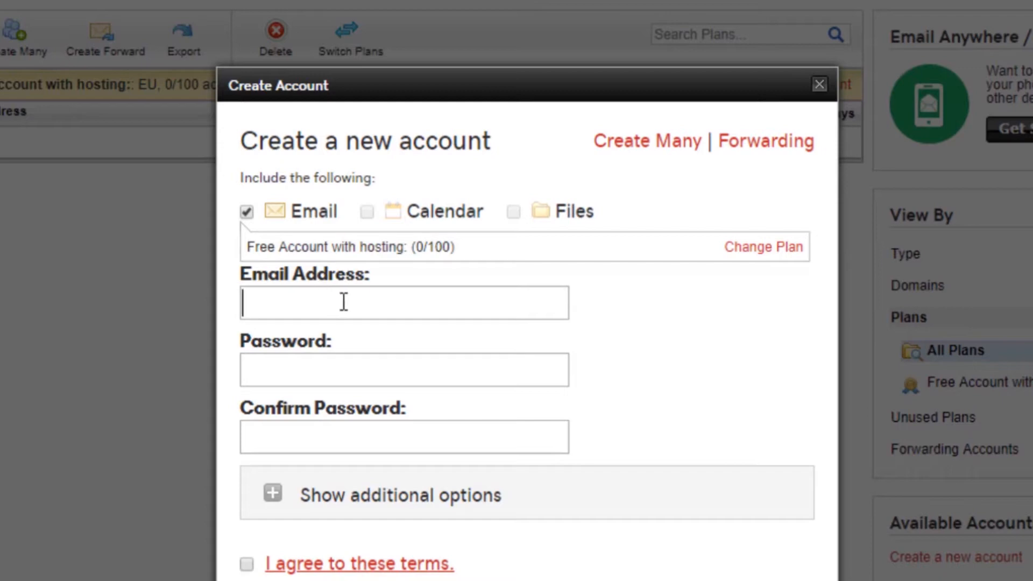
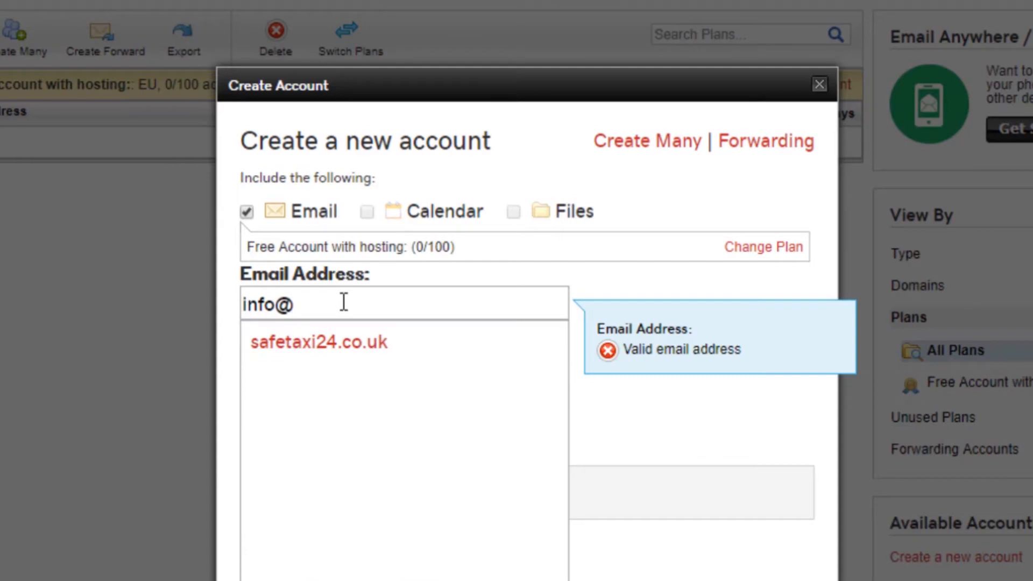
pyautogui.click(327, 344)
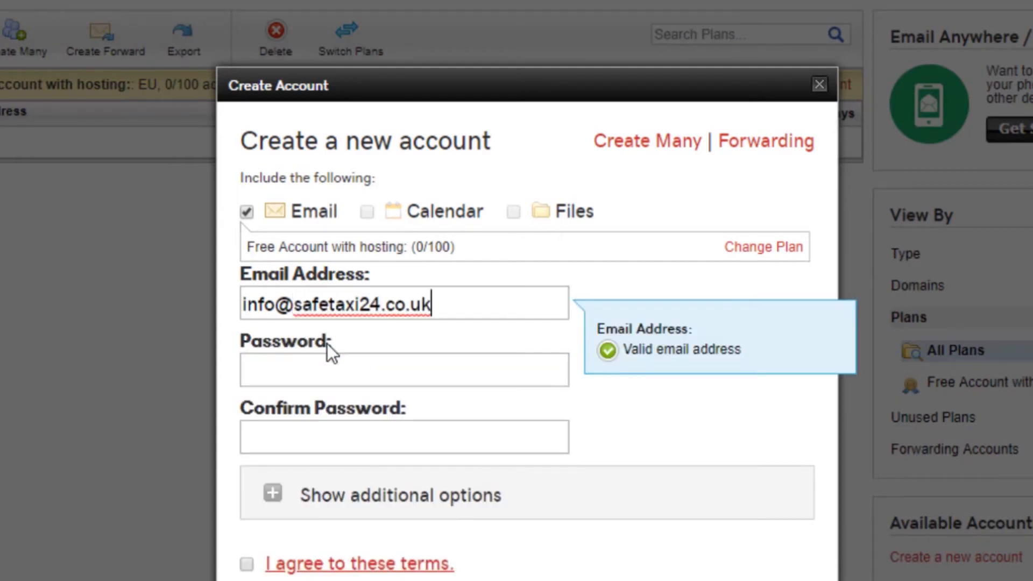
pyautogui.click(306, 363)
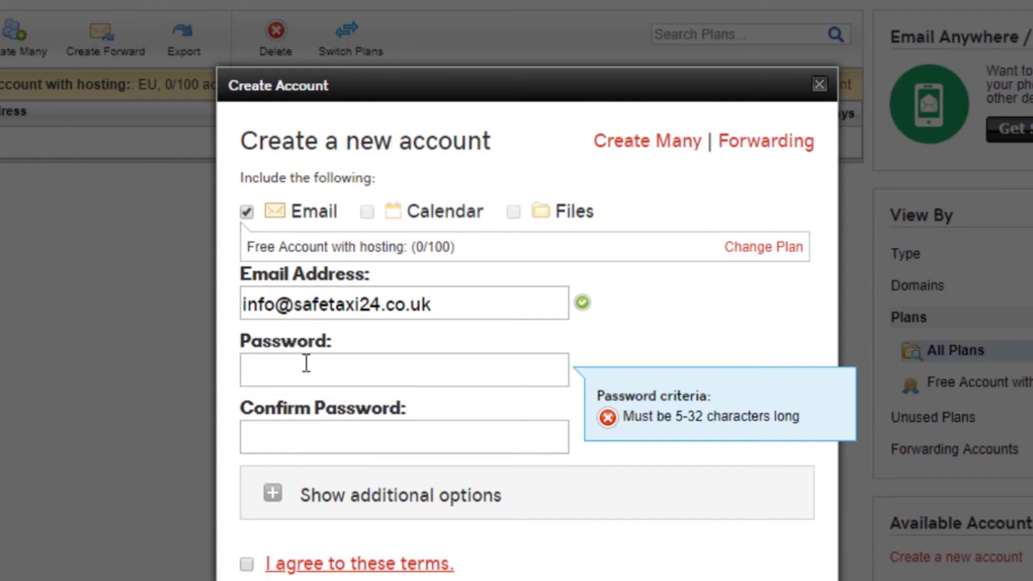
pyautogui.write('************')
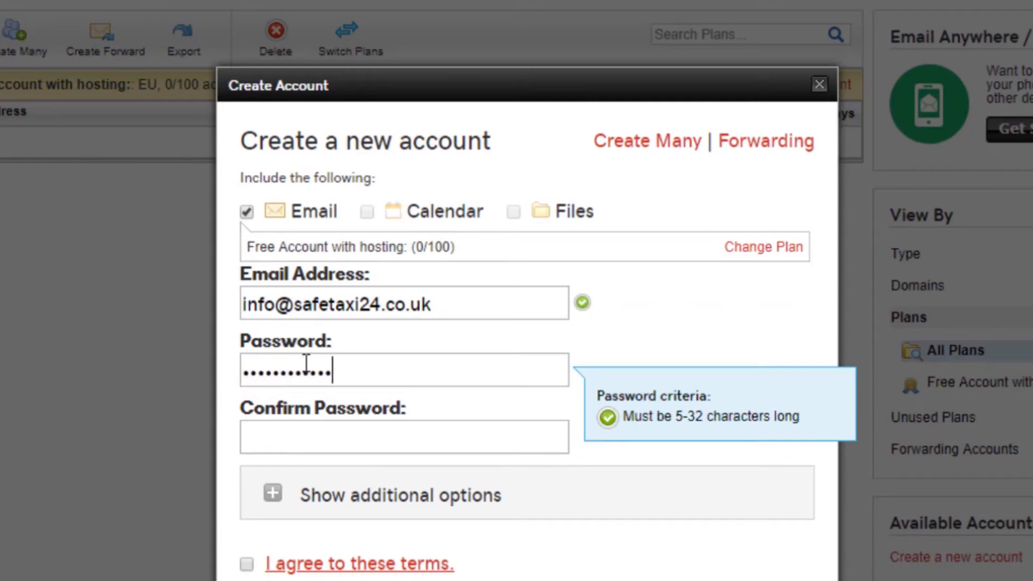
pyautogui.write('**')
pyautogui.click(311, 445)
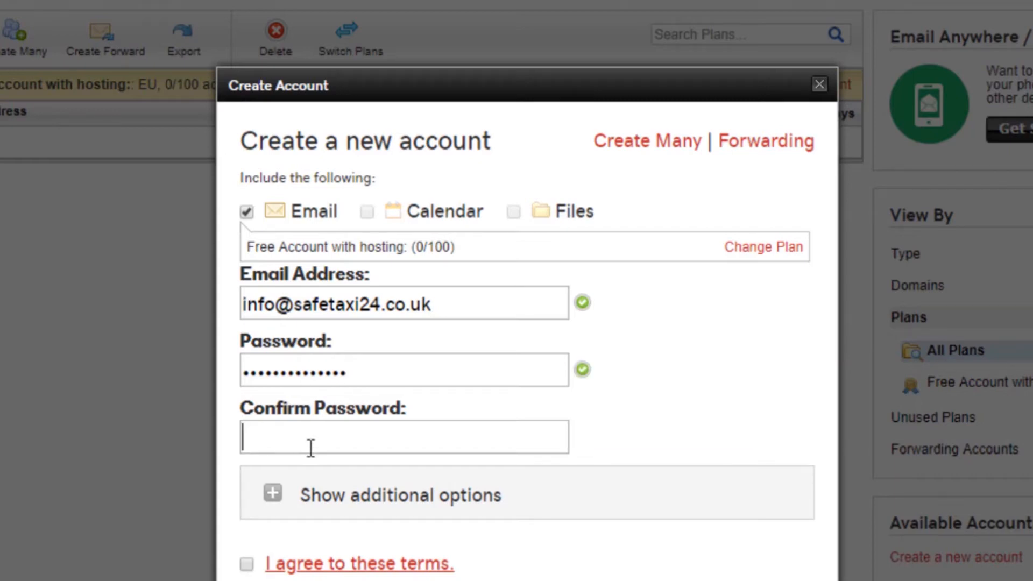
pyautogui.write('**************')
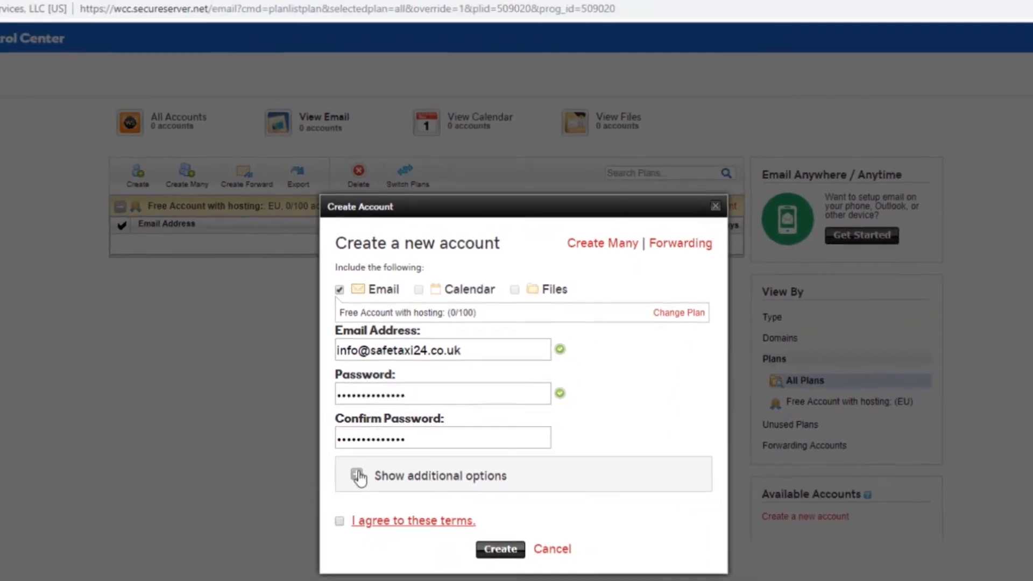
pyautogui.click(274, 493)
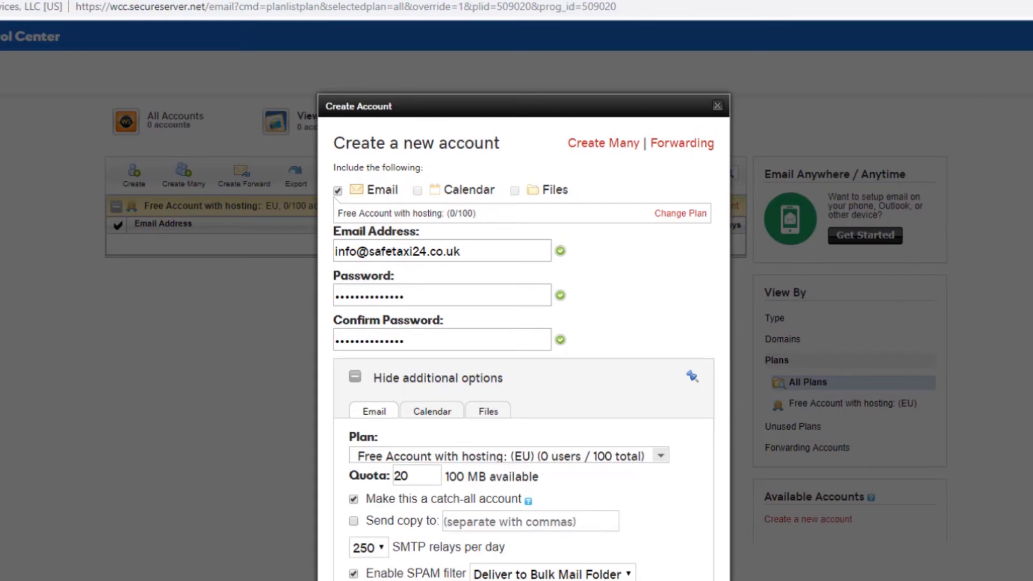
pyautogui.click(365, 580)
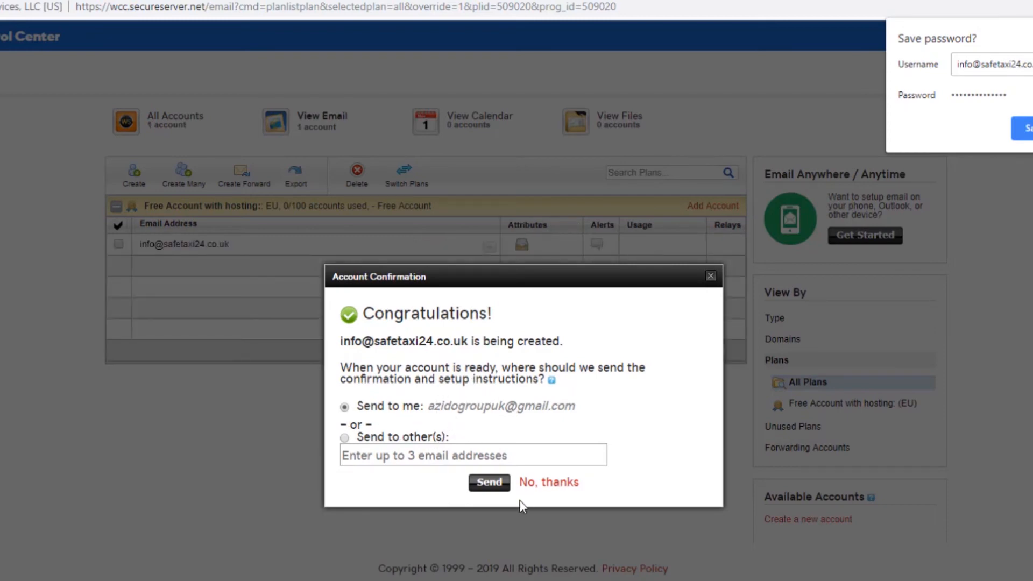
pyautogui.click(489, 482)
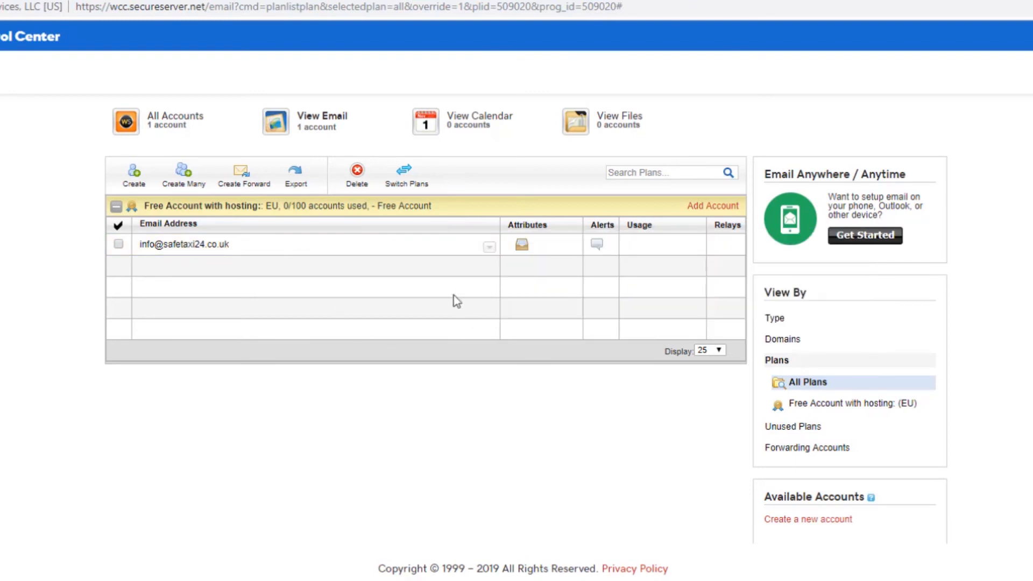
pyautogui.moveTo(459, 247)
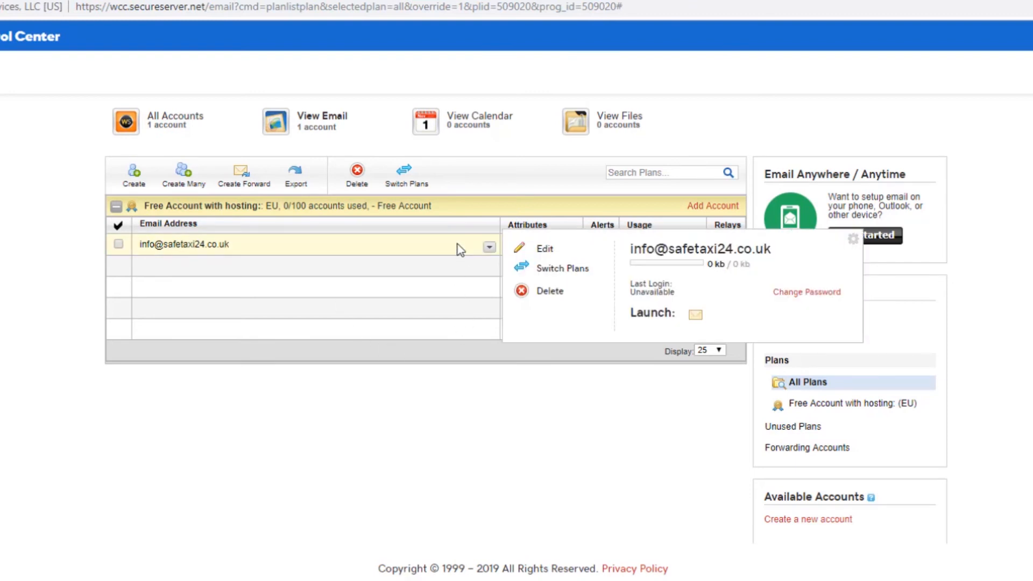
pyautogui.click(695, 317)
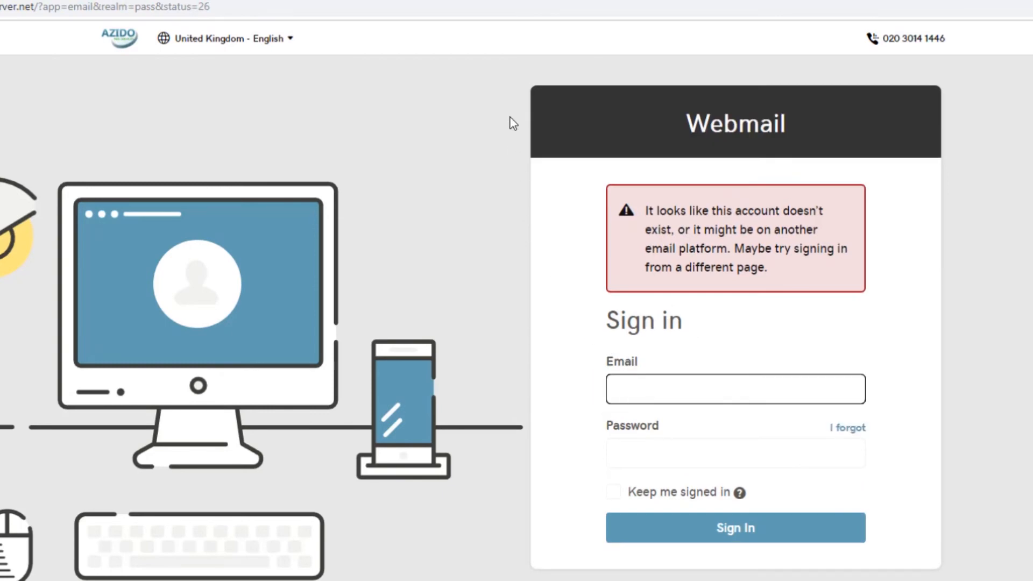
pyautogui.click(519, 0)
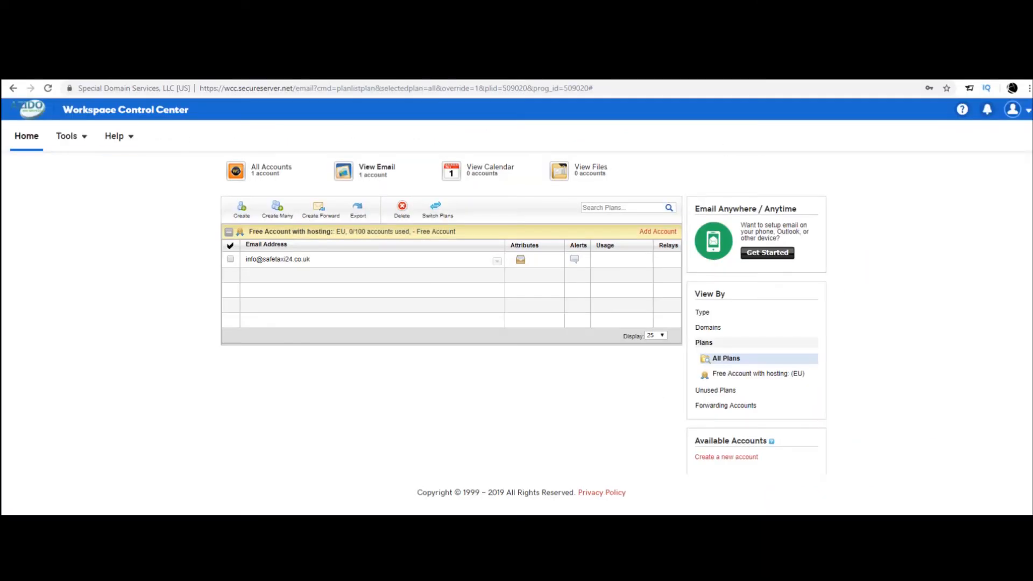
pyautogui.click(1012, 109)
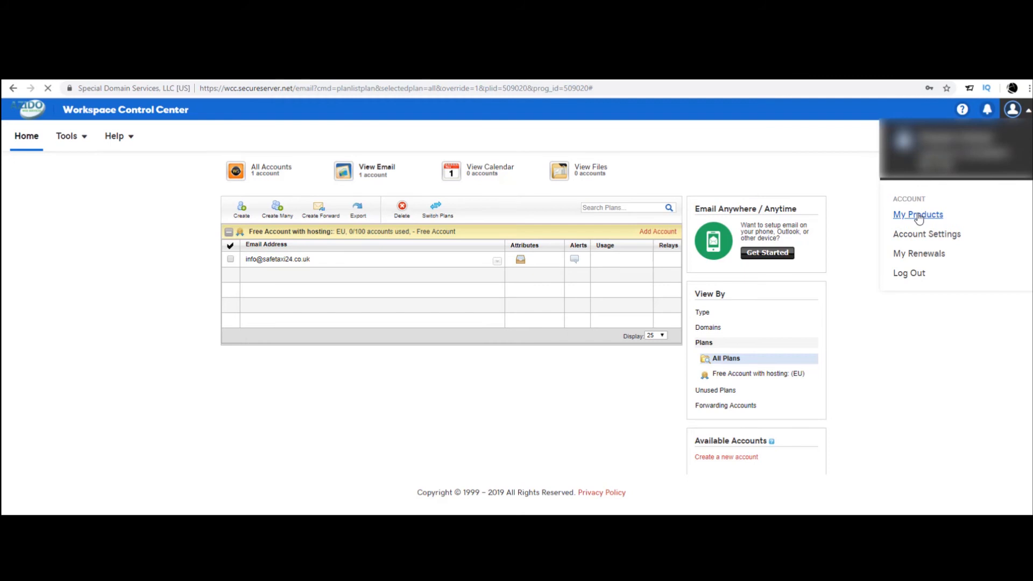
# - Go to My Products and expand Additional Products, showing the Email and 2 Email Forwarding credits
pyautogui.click(919, 215)
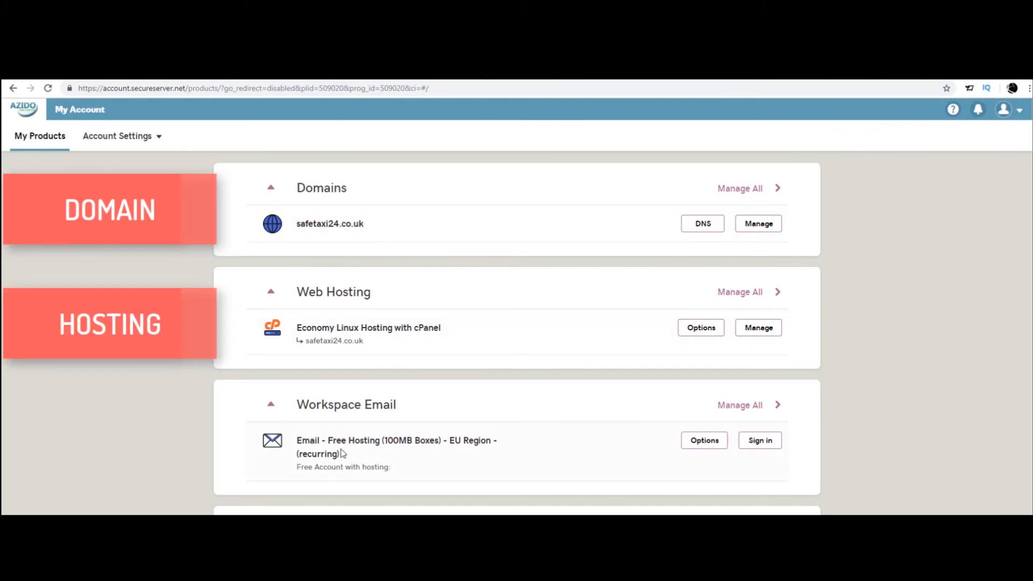
pyautogui.scroll(-2, 274, 444)
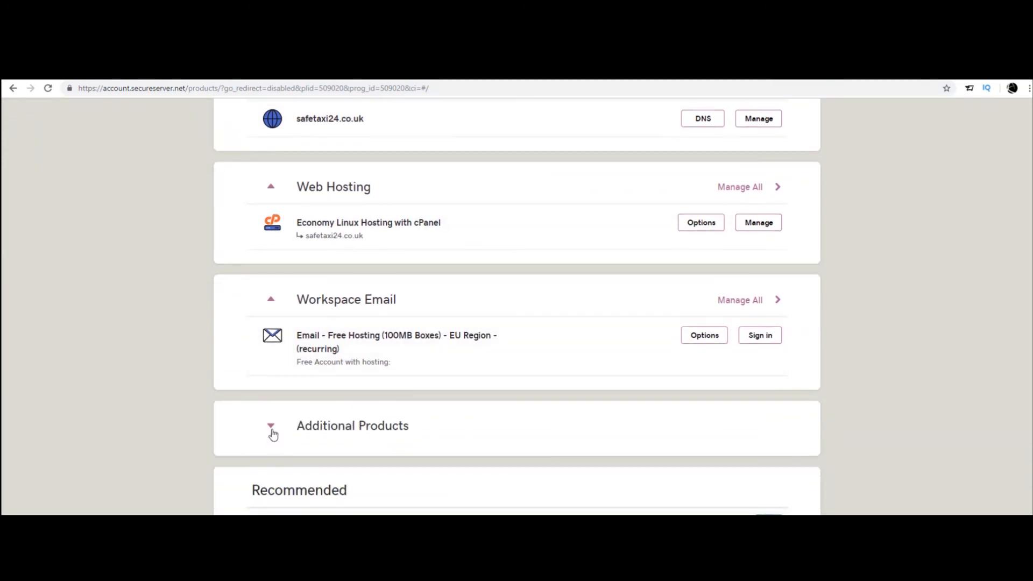
pyautogui.click(271, 428)
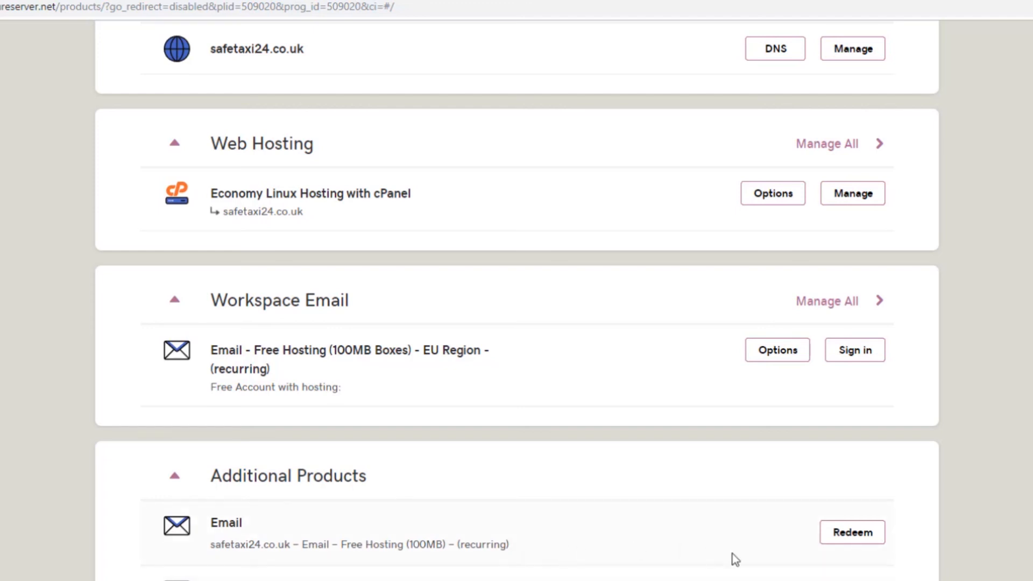
pyautogui.scroll(-3, 735, 559)
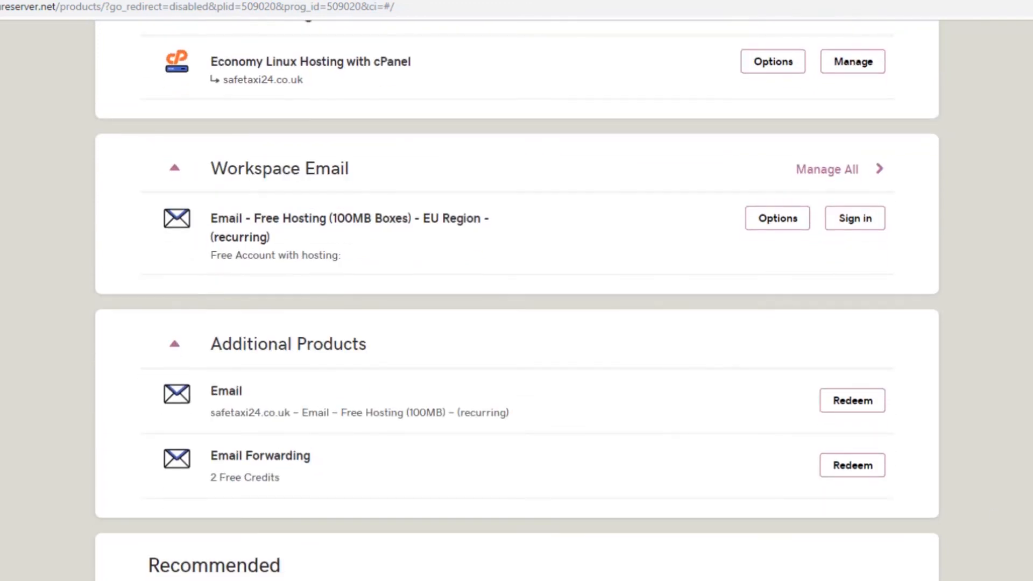
pyautogui.scroll(5, 517, 301)
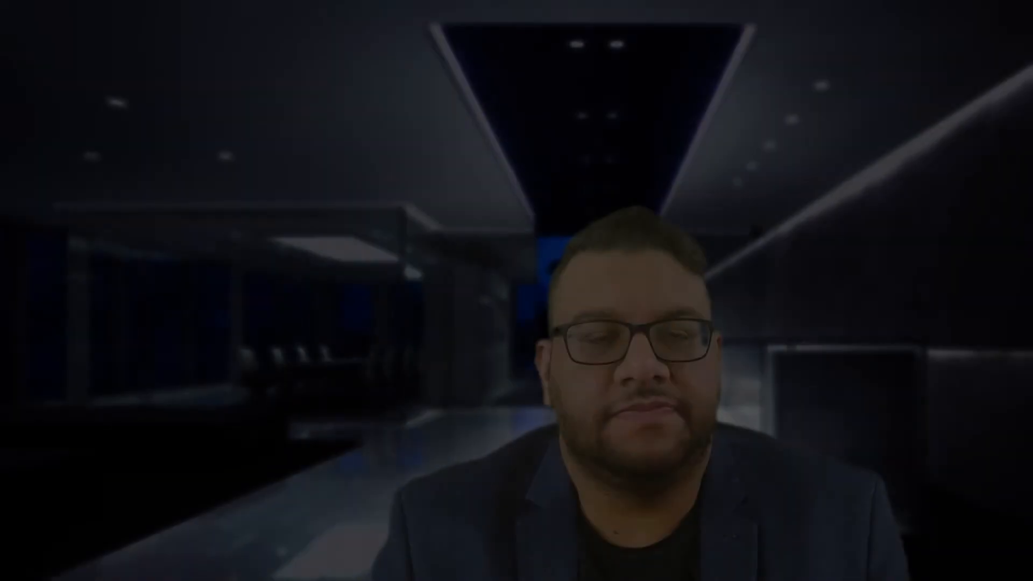